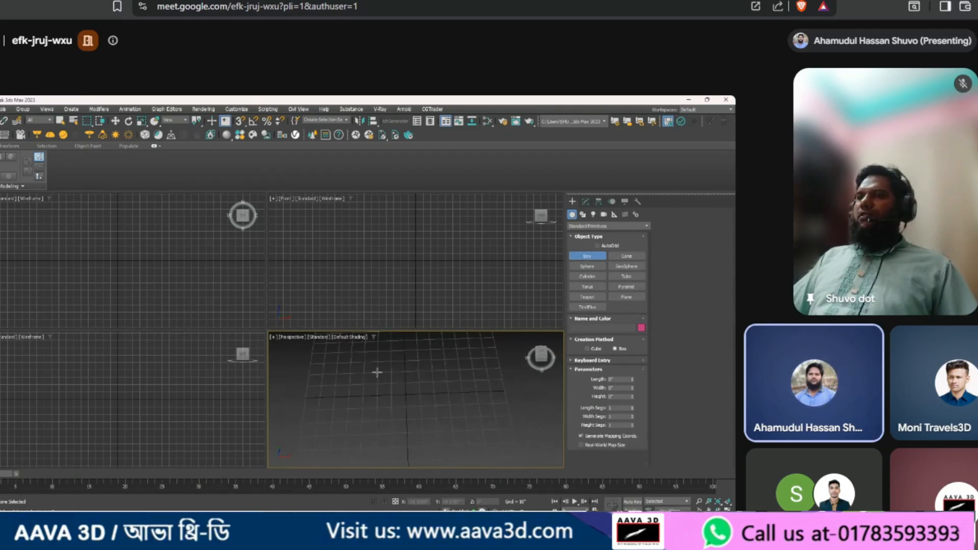
# Step: Create a thin, roughly square box on the grid in the Perspective view and maximize that view on it
pyautogui.moveTo(377, 373); pyautogui.dragTo(434, 418)
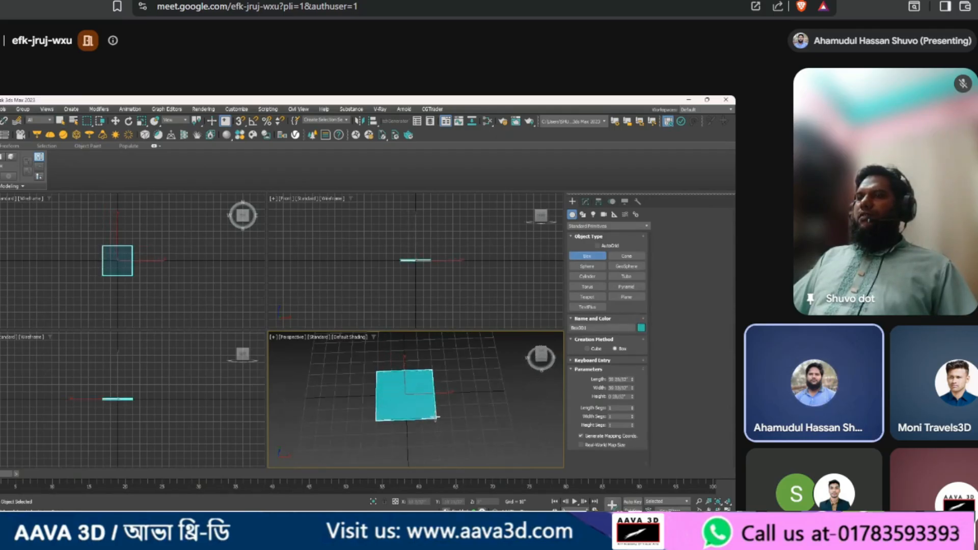
pyautogui.click(586, 202)
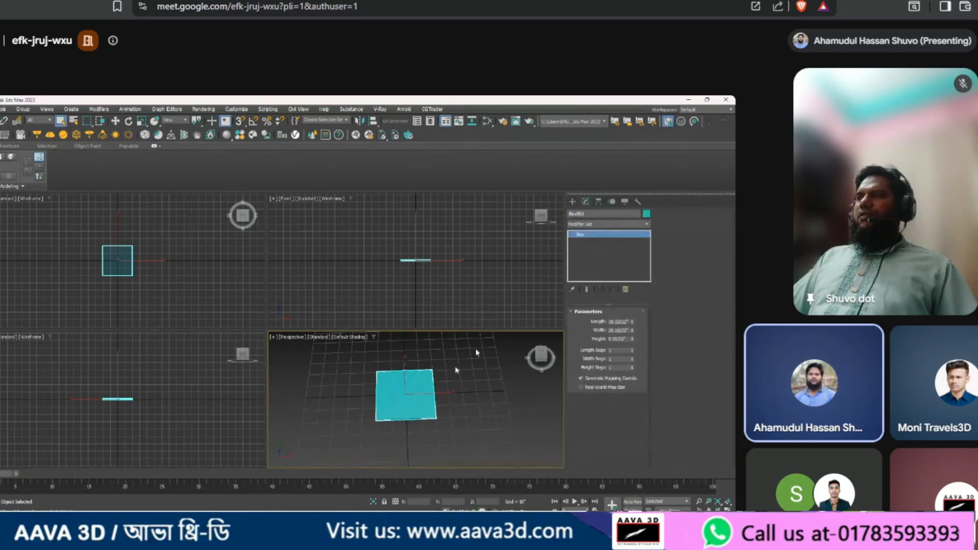
pyautogui.keyDown('alt'); pyautogui.moveTo(414, 402); pyautogui.dragTo(426, 389, button='middle'); pyautogui.keyUp('alt')
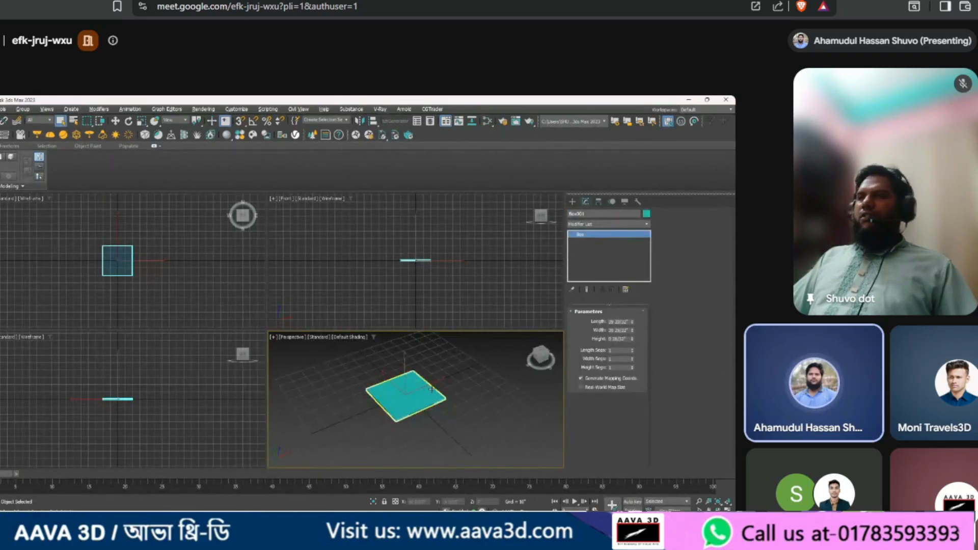
pyautogui.hotkey('alt', 'w')
pyautogui.moveTo(326, 367)
pyautogui.mouseDown(button='middle')
pyautogui.moveTo(399, 379)
pyautogui.moveTo(331, 380)
pyautogui.mouseUp(button='middle')
pyautogui.scroll(5, 329, 367)
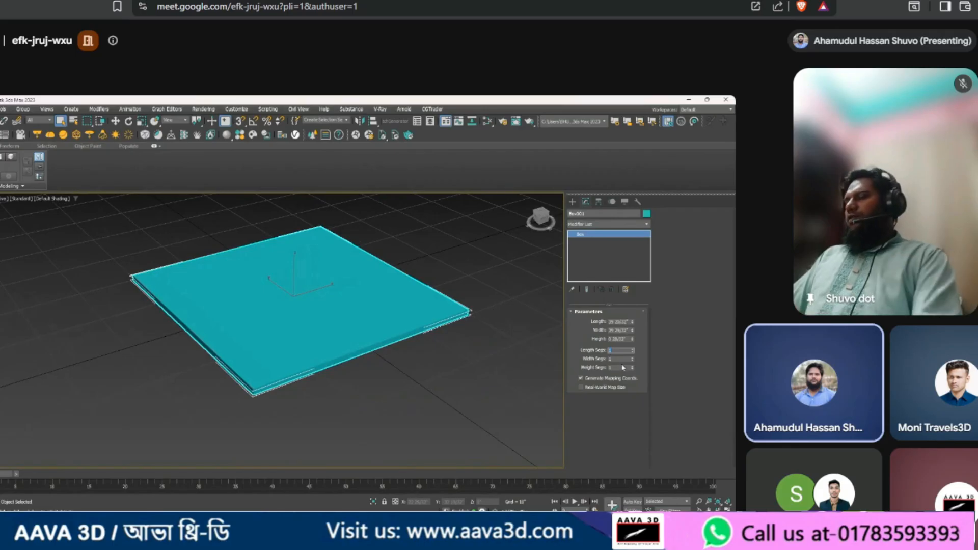
# Step: Set the box's length and width segments to 50 and height segments to 2, and show its edged faces
pyautogui.write('50')
pyautogui.press('Tab')
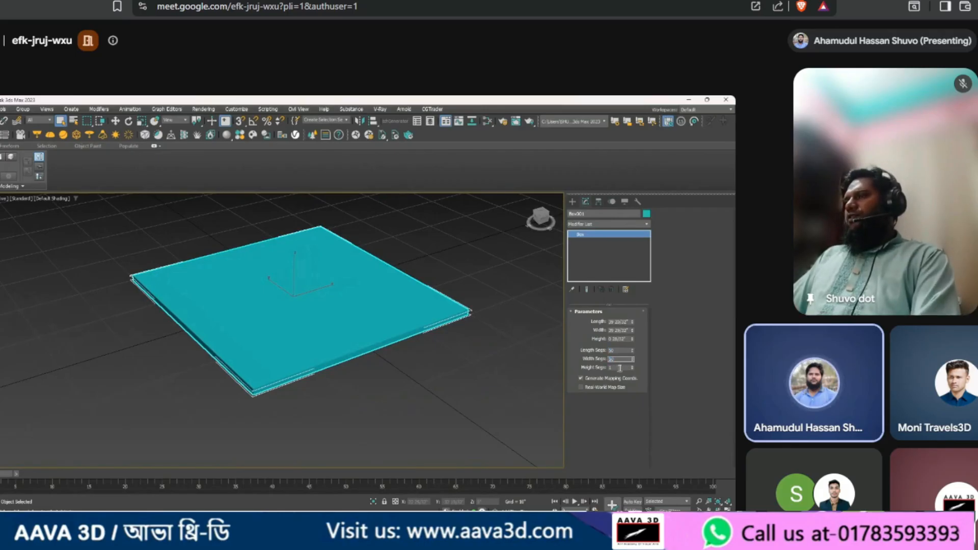
pyautogui.click(633, 367)
pyautogui.moveTo(356, 328); pyautogui.dragTo(362, 331, button='middle')
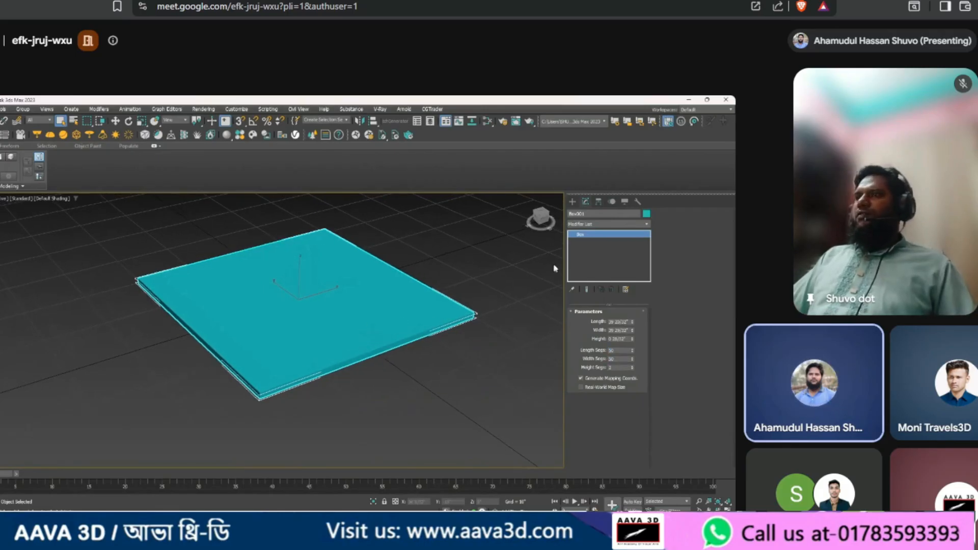
pyautogui.press('F4')
pyautogui.moveTo(332, 277); pyautogui.dragTo(378, 286, button='middle')
# Step: Add a Cloth modifier to the box and define it as a Cloth object with internal pressure in its object properties
pyautogui.click(647, 224)
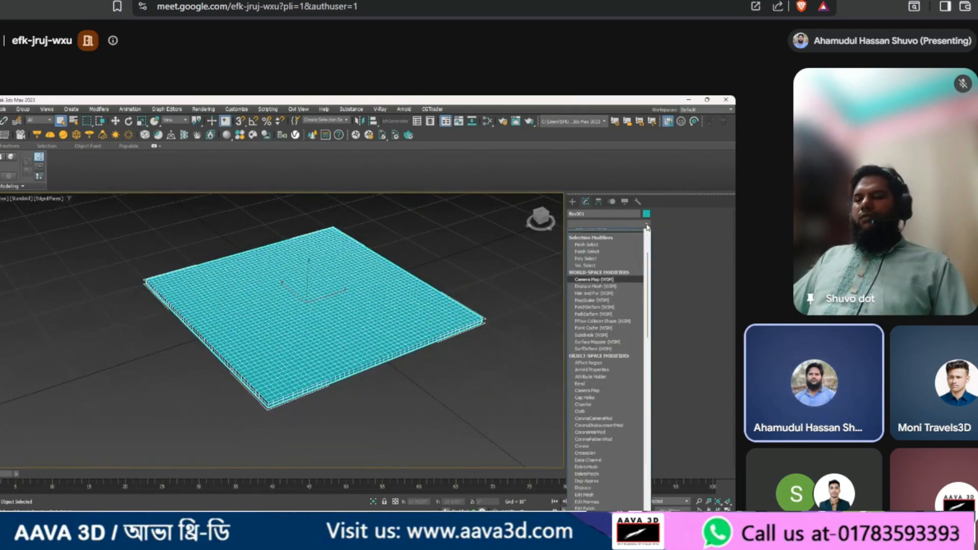
pyautogui.click(578, 416)
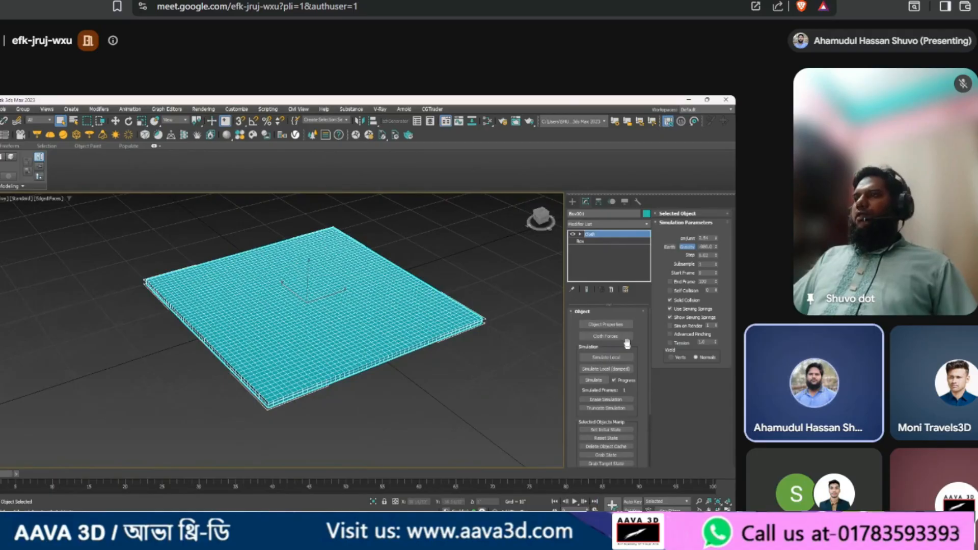
pyautogui.click(606, 324)
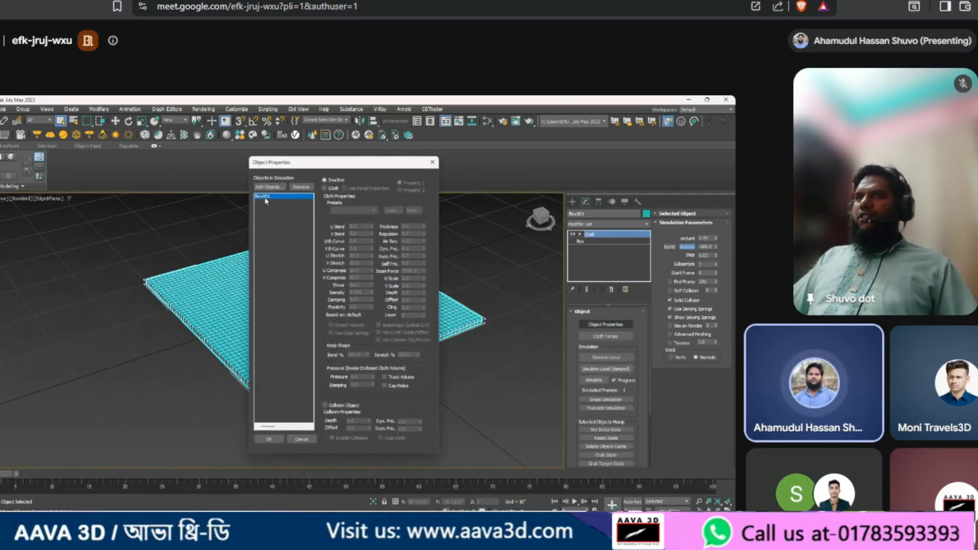
pyautogui.click(325, 188)
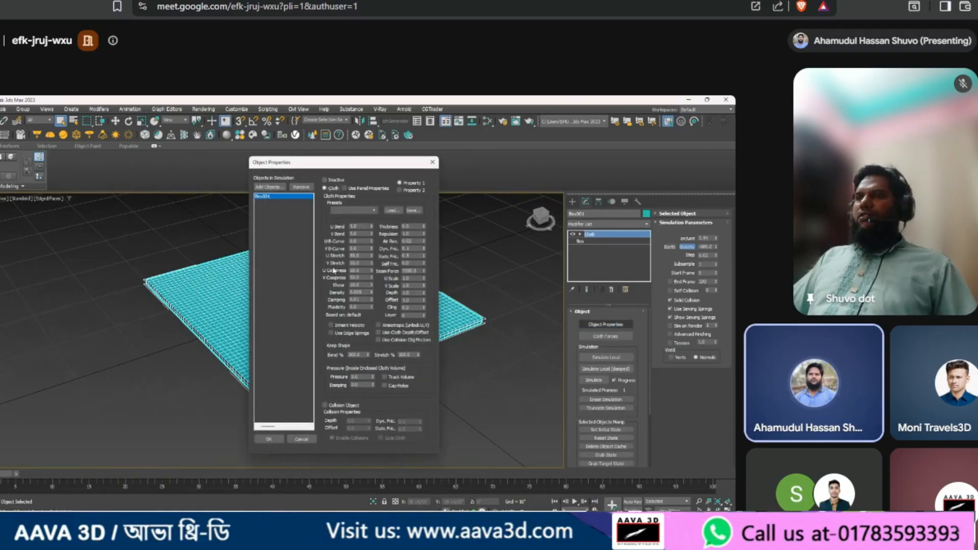
pyautogui.doubleClick(355, 377)
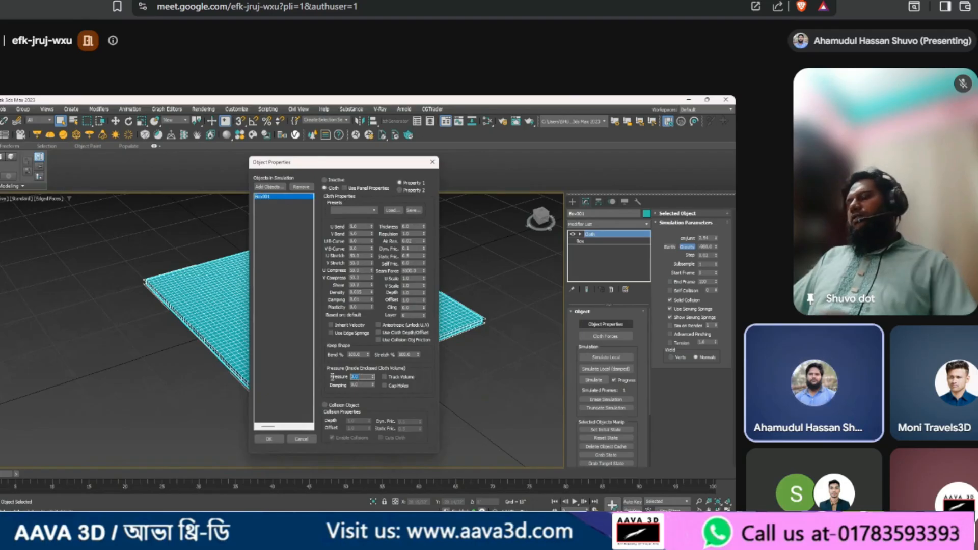
pyautogui.click(269, 439)
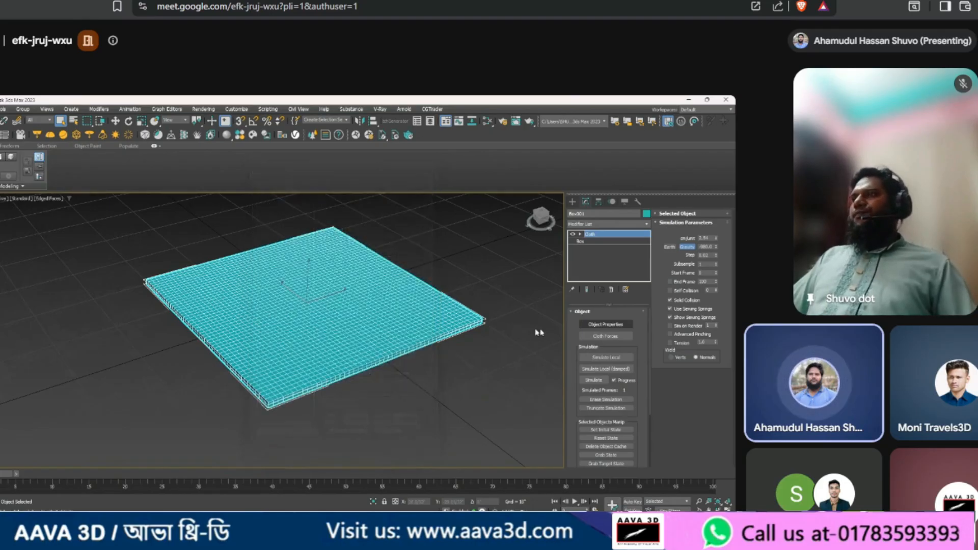
# Step: Try the local cloth simulation, switch off gravity, and reset the cloth state
pyautogui.click(613, 358)
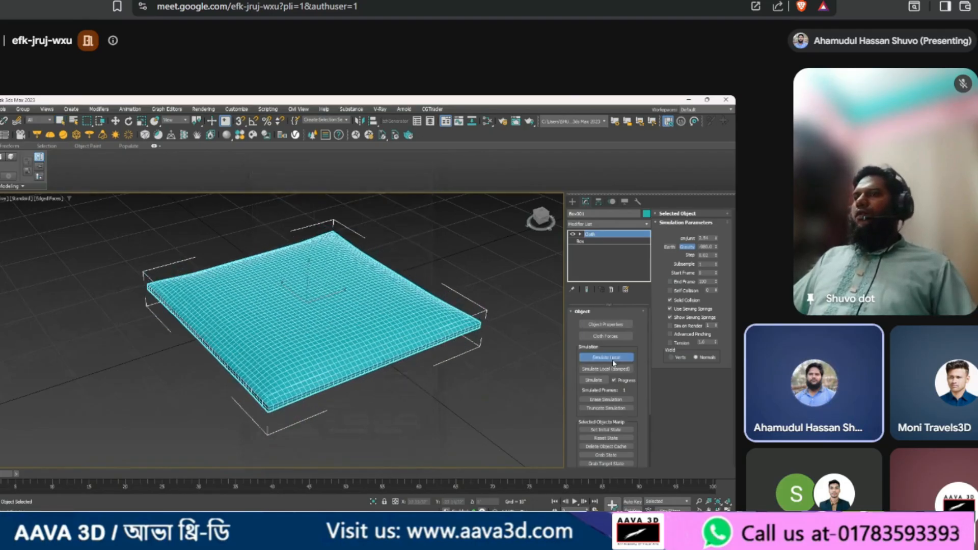
pyautogui.press('w')
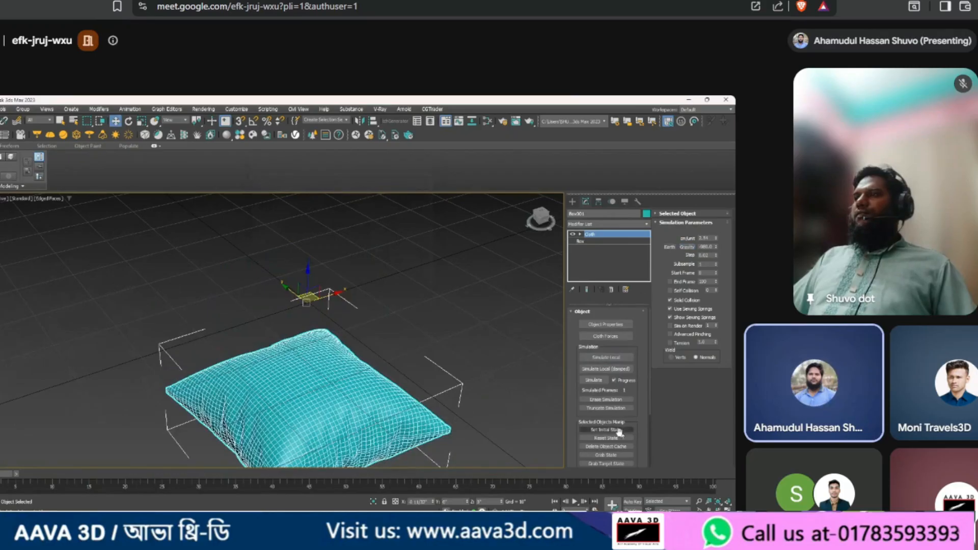
pyautogui.click(606, 439)
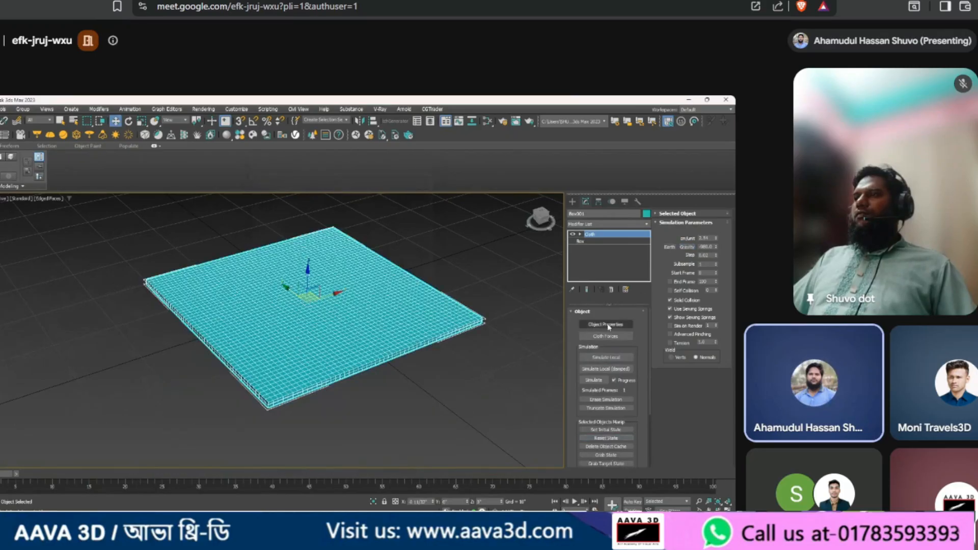
# Step: Run the local simulation without gravity until the box inflates into a pillow, stop it, and hide the edged faces
pyautogui.click(609, 359)
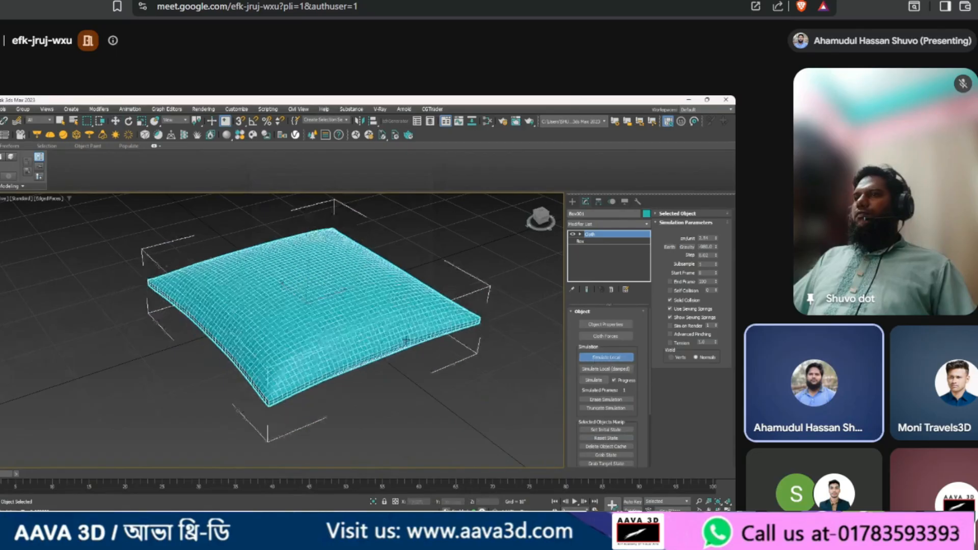
pyautogui.click(600, 360)
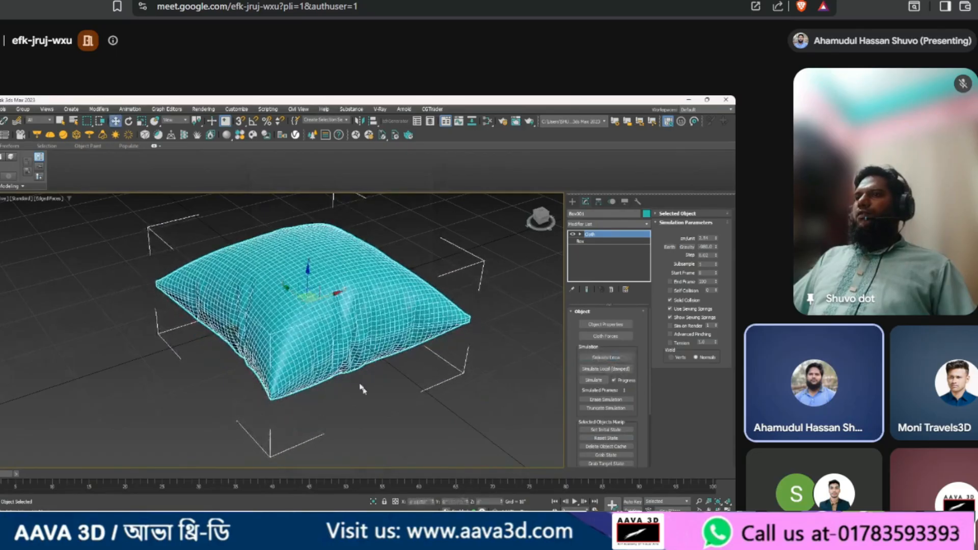
pyautogui.moveTo(362, 389)
pyautogui.keyDown('alt'); pyautogui.mouseDown(button='middle')
pyautogui.moveTo(360, 399)
pyautogui.moveTo(399, 360)
pyautogui.moveTo(385, 366)
pyautogui.moveTo(382, 382)
pyautogui.moveTo(393, 377)
pyautogui.moveTo(387, 321)
pyautogui.moveTo(307, 305)
pyautogui.moveTo(305, 355)
pyautogui.moveTo(296, 358)
pyautogui.moveTo(351, 331)
pyautogui.moveTo(466, 332)
pyautogui.moveTo(357, 303)
pyautogui.moveTo(315, 316)
pyautogui.moveTo(331, 317)
pyautogui.moveTo(223, 321)
pyautogui.moveTo(282, 298)
pyautogui.moveTo(330, 322)
pyautogui.mouseUp(button='middle'); pyautogui.keyUp('alt')
pyautogui.press('F4')
pyautogui.click(441, 344)
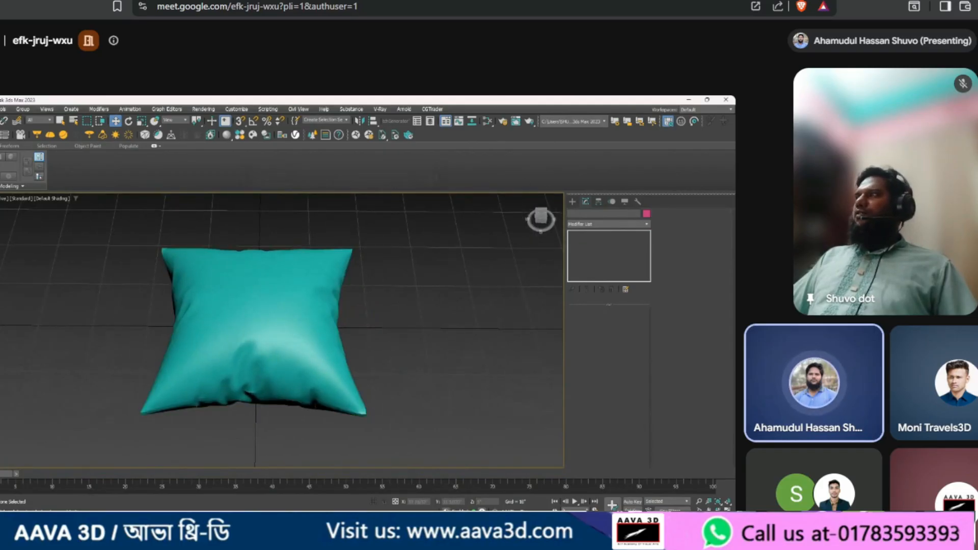
# Step: Apply the red-and-navy plaid fabric material to the pillow and inspect it from several angles
pyautogui.moveTo(409, 313); pyautogui.dragTo(298, 310)
pyautogui.keyDown('alt'); pyautogui.moveTo(298, 310); pyautogui.dragTo(423, 326, button='middle'); pyautogui.keyUp('alt')
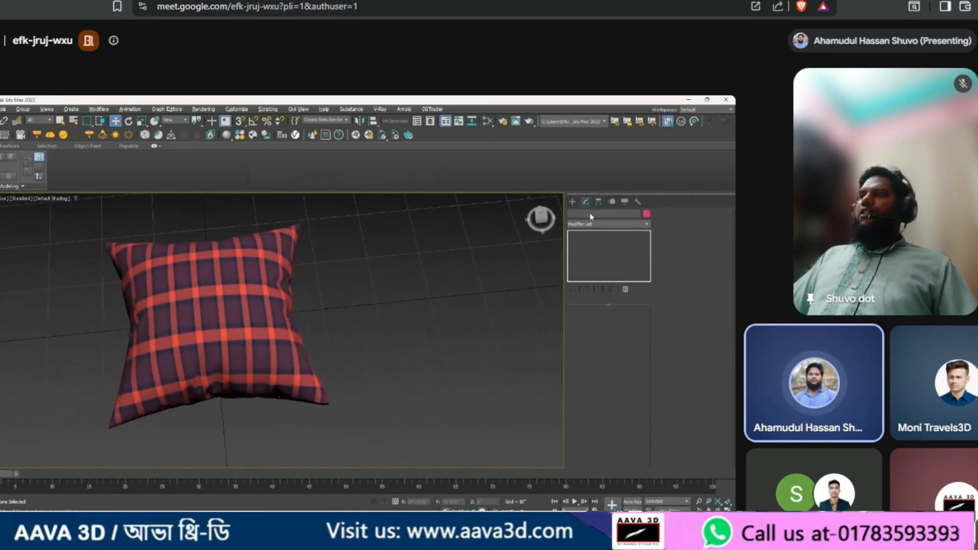
pyautogui.click(573, 202)
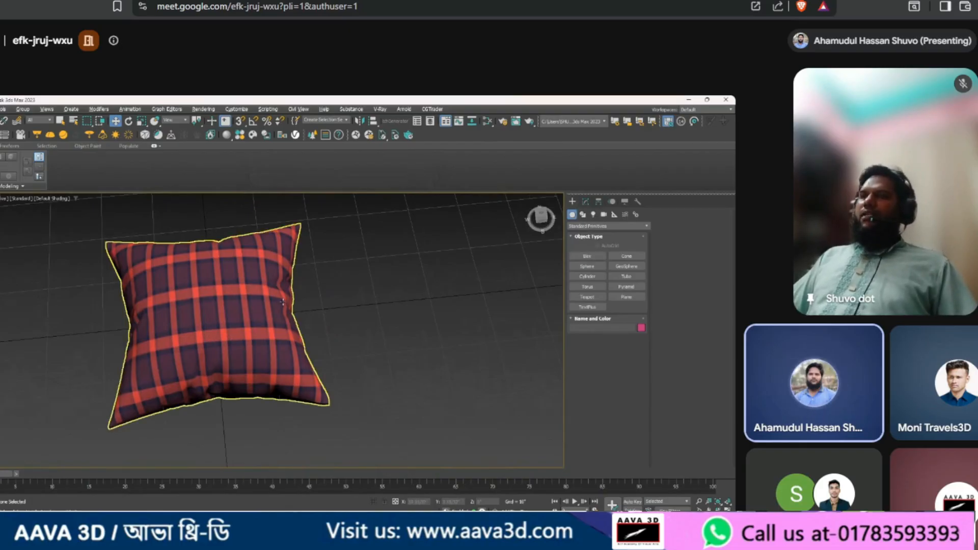
pyautogui.keyDown('alt'); pyautogui.moveTo(300, 304); pyautogui.dragTo(393, 306, button='middle'); pyautogui.keyUp('alt')
pyautogui.click(279, 320)
pyautogui.keyDown('alt'); pyautogui.moveTo(279, 320); pyautogui.dragTo(316, 330, button='middle'); pyautogui.keyUp('alt')
pyautogui.click(448, 331)
pyautogui.keyDown('alt'); pyautogui.moveTo(410, 321); pyautogui.dragTo(449, 313, button='middle'); pyautogui.keyUp('alt')
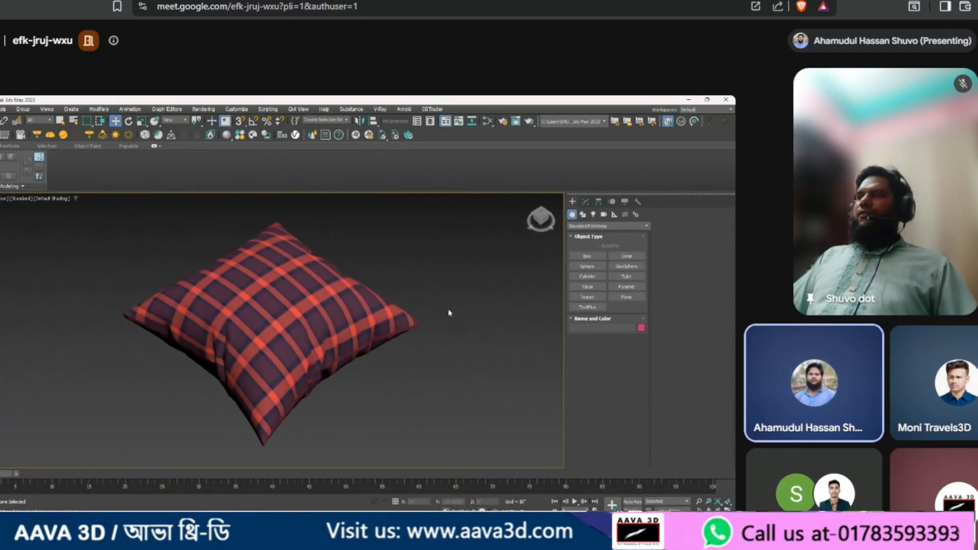
# Step: Create a large ground plane around the pillow and move it so the pillow lies near its middle
pyautogui.click(638, 300)
pyautogui.scroll(-5, 360, 325)
pyautogui.keyDown('alt'); pyautogui.moveTo(359, 325); pyautogui.dragTo(363, 350, button='middle'); pyautogui.keyUp('alt')
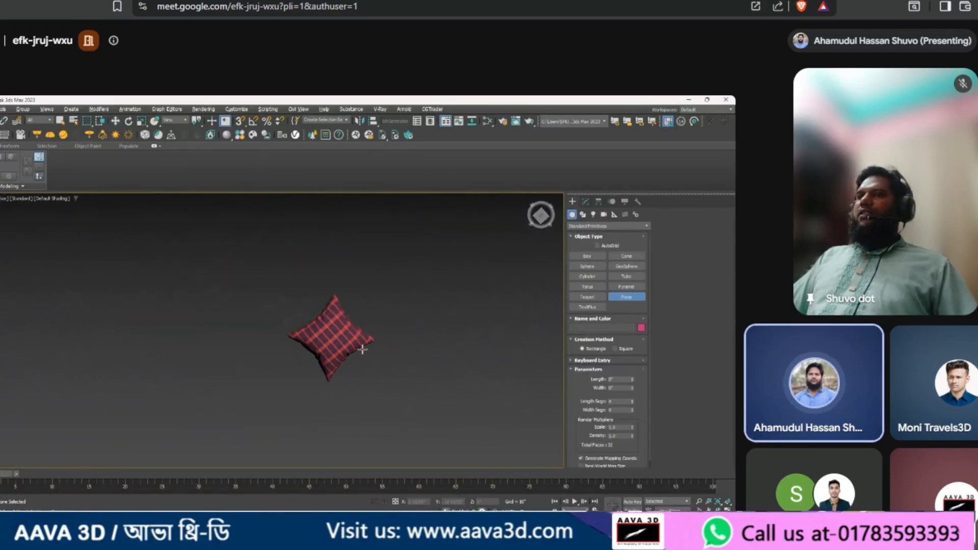
pyautogui.moveTo(172, 232); pyautogui.dragTo(633, 294)
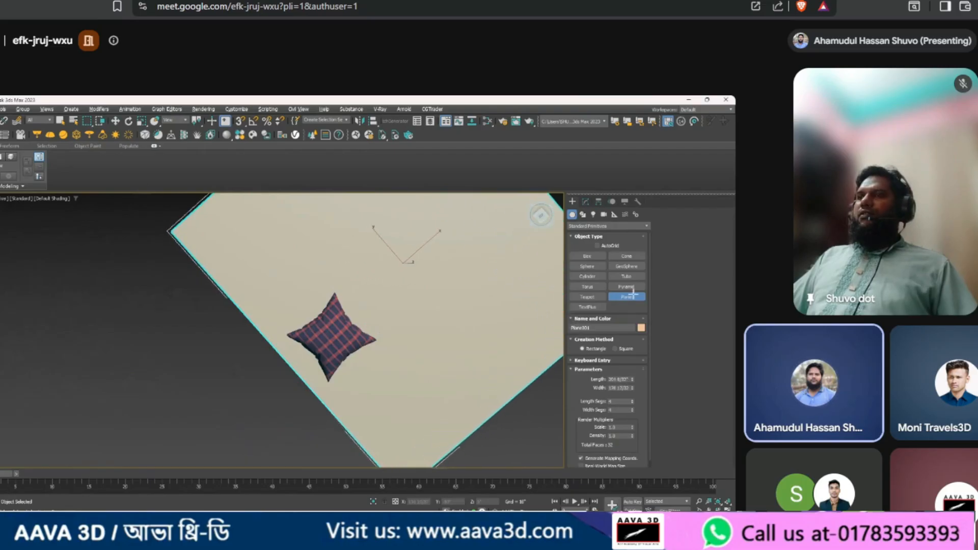
pyautogui.press('w')
pyautogui.moveTo(429, 287); pyautogui.dragTo(419, 313, button='middle')
pyautogui.moveTo(395, 273); pyautogui.dragTo(325, 335)
pyautogui.keyDown('alt'); pyautogui.moveTo(326, 350); pyautogui.dragTo(352, 326, button='middle'); pyautogui.keyUp('alt')
pyautogui.scroll(5, 357, 377)
pyautogui.keyDown('alt'); pyautogui.moveTo(357, 377); pyautogui.dragTo(480, 335, button='middle'); pyautogui.keyUp('alt')
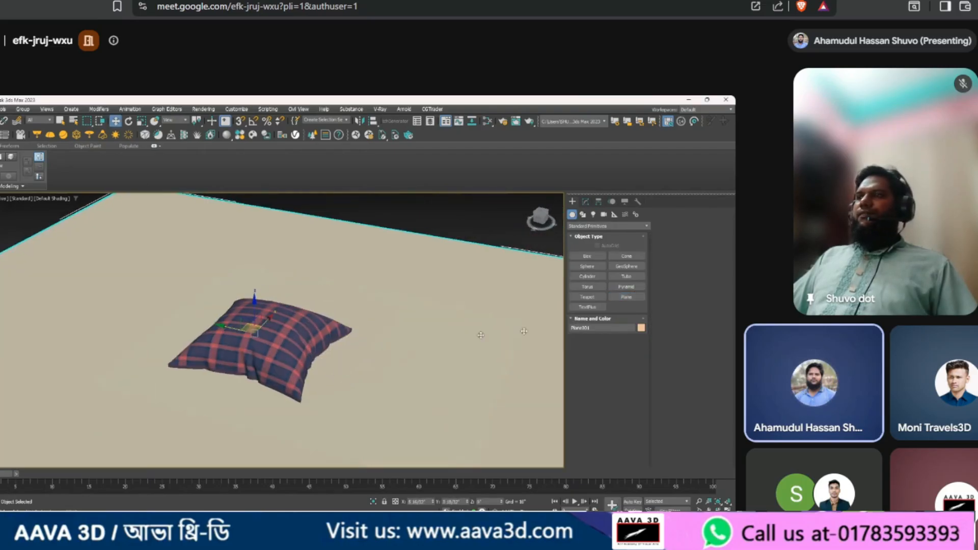
# Step: Set the ground plane's object color to white and clear the selection in the shaded view
pyautogui.click(641, 328)
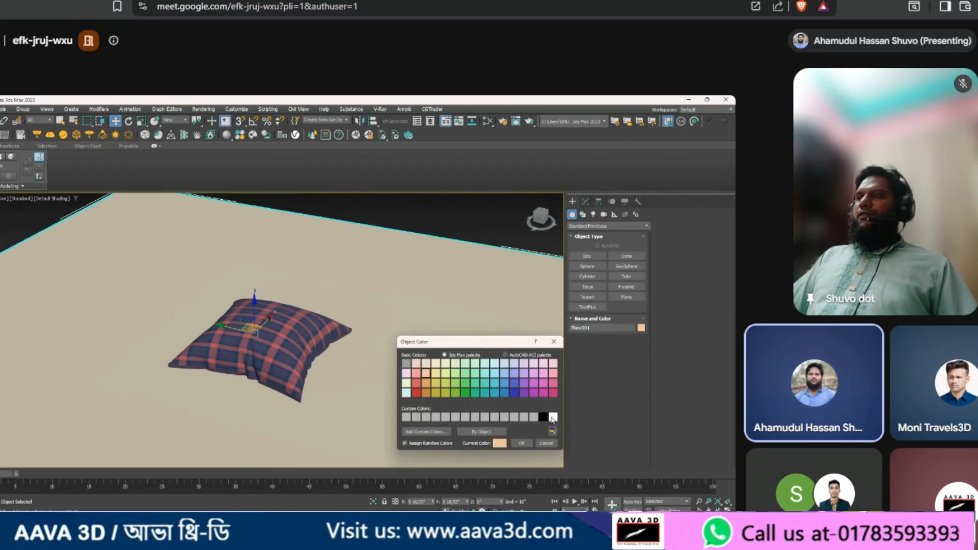
pyautogui.click(522, 443)
pyautogui.keyDown('alt'); pyautogui.moveTo(522, 444); pyautogui.dragTo(448, 255, button='middle'); pyautogui.keyUp('alt')
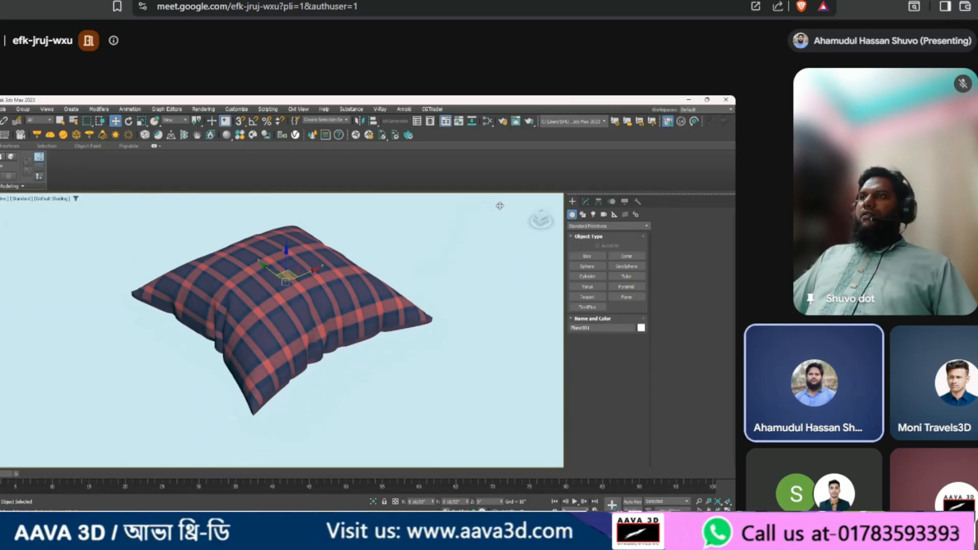
pyautogui.press('F3')
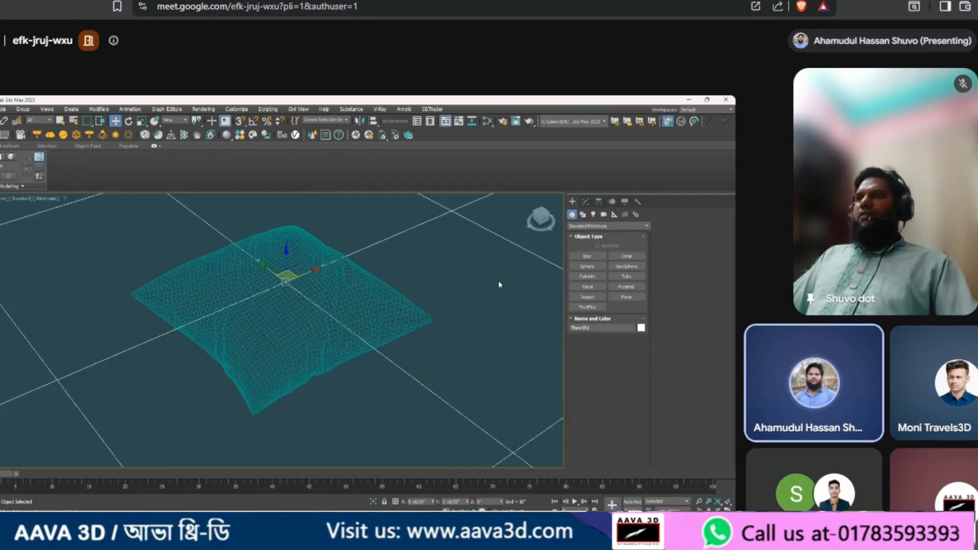
pyautogui.click(499, 281)
pyautogui.press('F3')
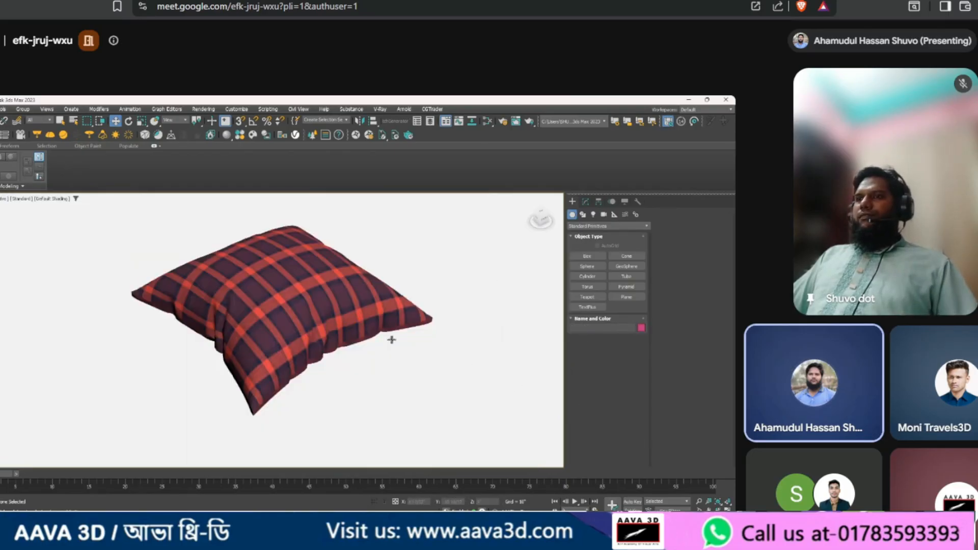
# Step: Frame the pillow at an angle, capture a screenshot of the viewport area around it, and copy the image
pyautogui.keyDown('alt'); pyautogui.moveTo(391, 338); pyautogui.dragTo(364, 304, button='middle'); pyautogui.keyUp('alt')
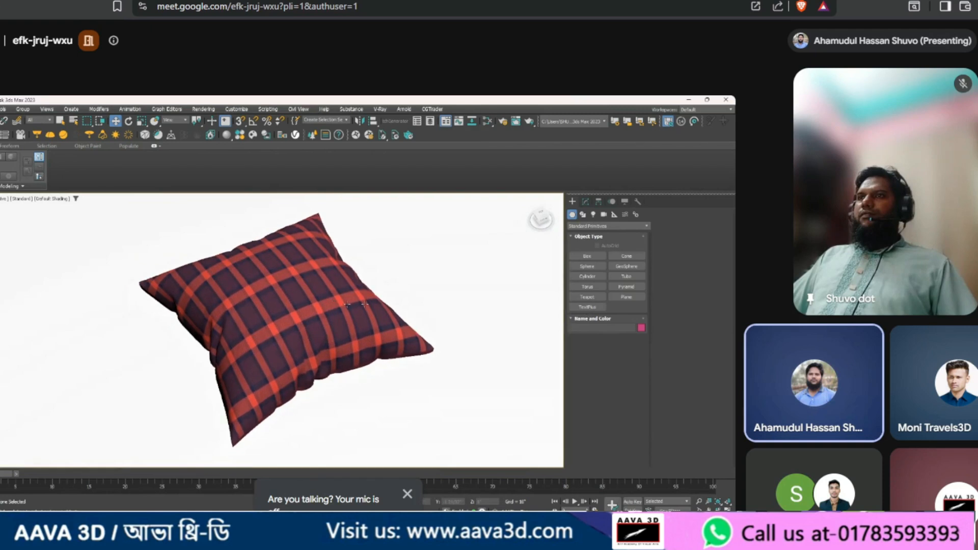
pyautogui.press('Print')
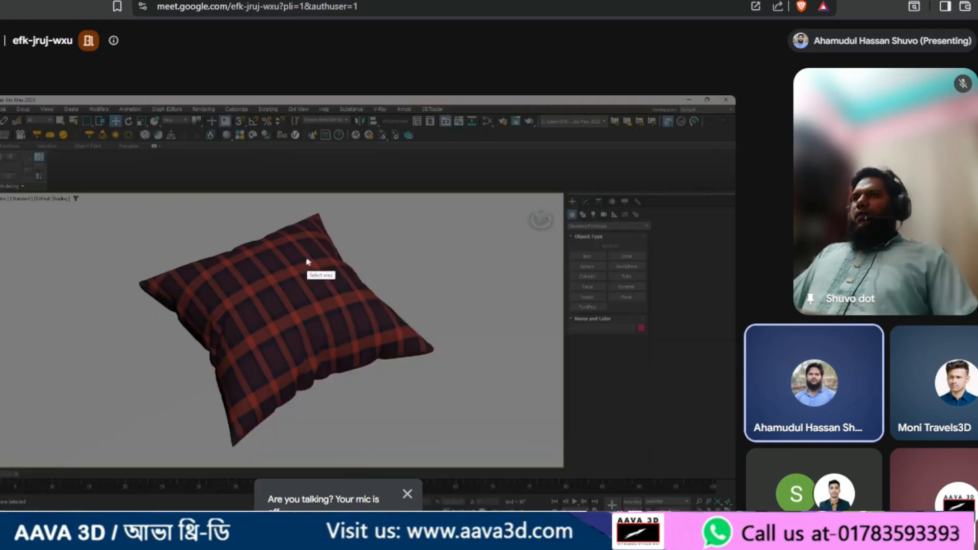
pyautogui.moveTo(99, 194); pyautogui.dragTo(497, 459)
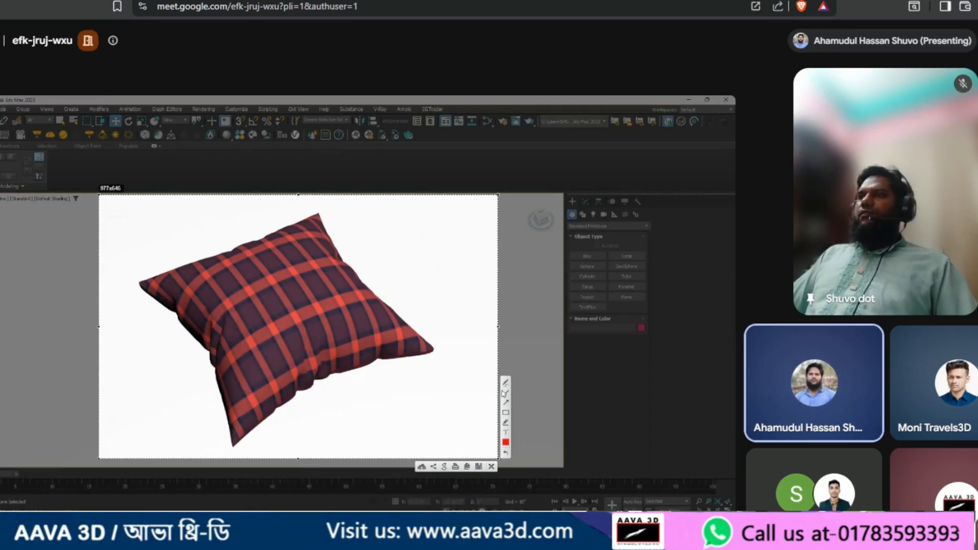
pyautogui.hotkey('ctrl', 'c')
# Step: Raise the pillow vertically so its lower half sits above the ground plane
pyautogui.keyDown('alt'); pyautogui.moveTo(375, 367); pyautogui.dragTo(290, 284, button='middle'); pyautogui.keyUp('alt')
pyautogui.click(305, 266)
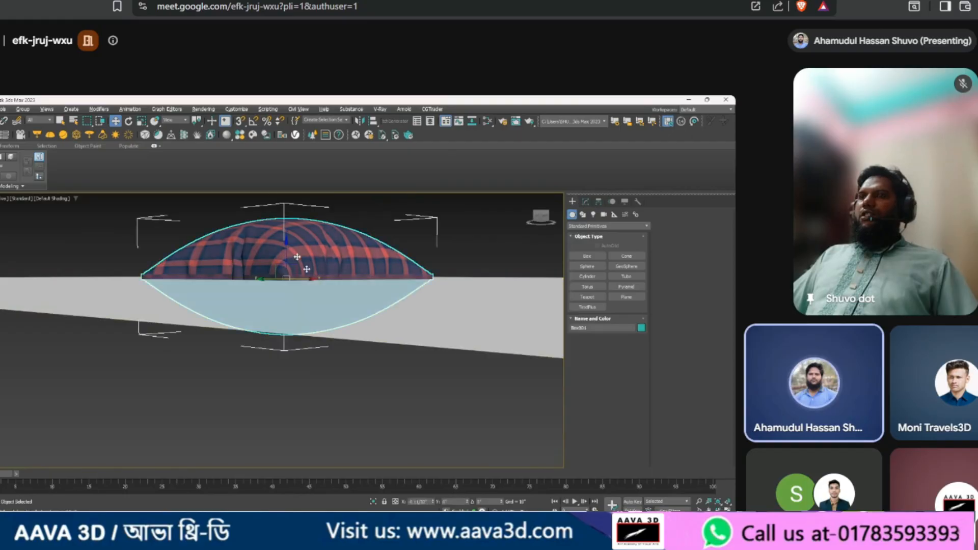
pyautogui.moveTo(285, 248); pyautogui.dragTo(291, 197)
pyautogui.keyDown('alt'); pyautogui.moveTo(392, 334); pyautogui.dragTo(381, 365, button='middle'); pyautogui.keyUp('alt')
pyautogui.click(400, 261)
# Step: Capture a screenshot of the viewport area around the angled pillow and save it as a PNG in the Lightshot folder
pyautogui.press('Print')
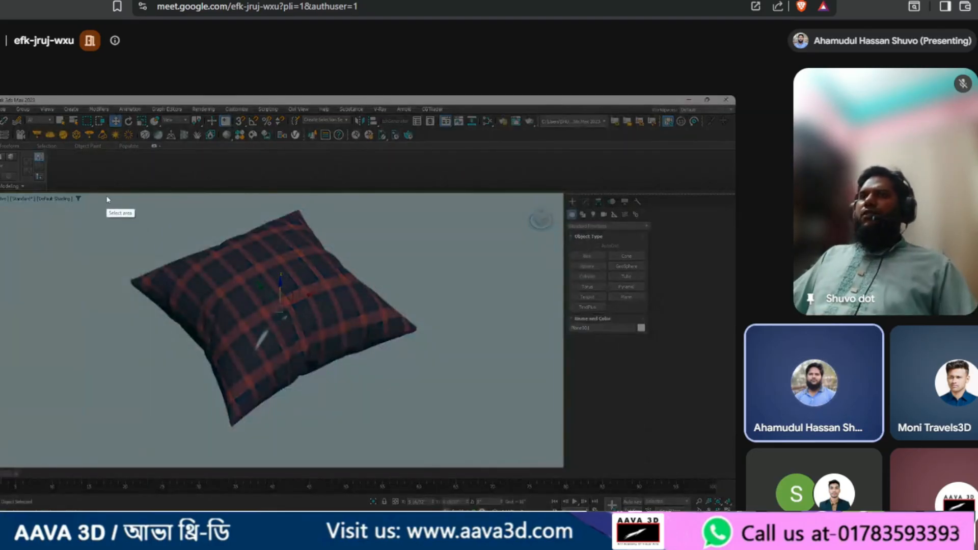
pyautogui.moveTo(107, 195); pyautogui.dragTo(473, 458)
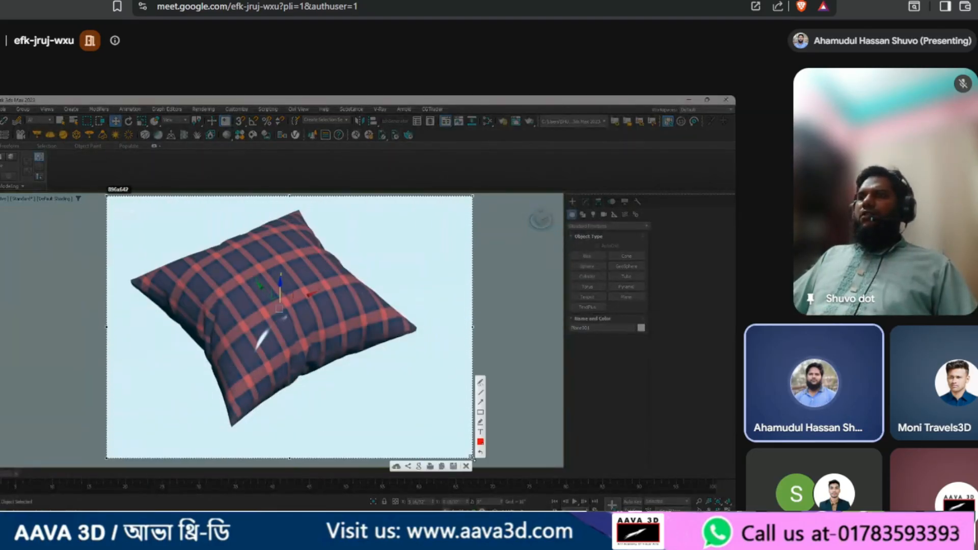
pyautogui.click(455, 467)
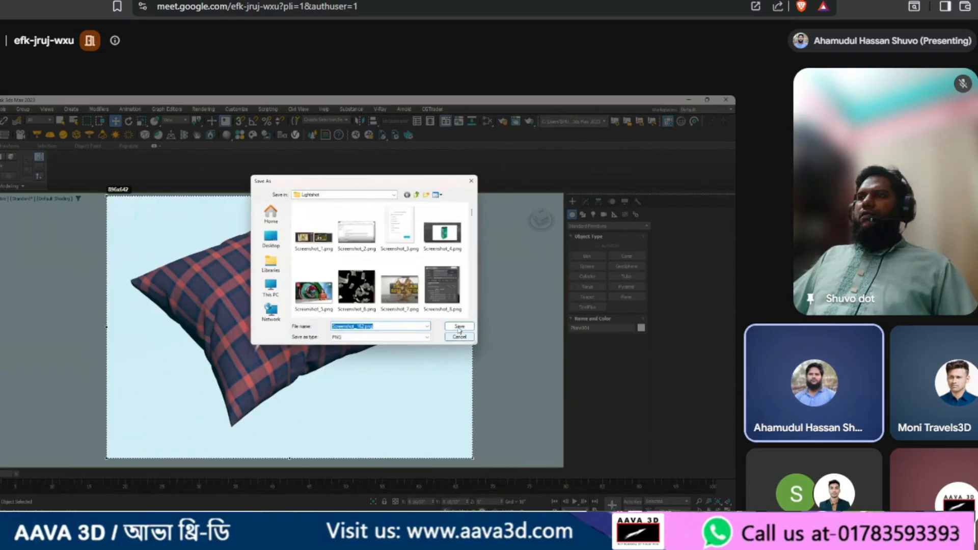
pyautogui.click(459, 327)
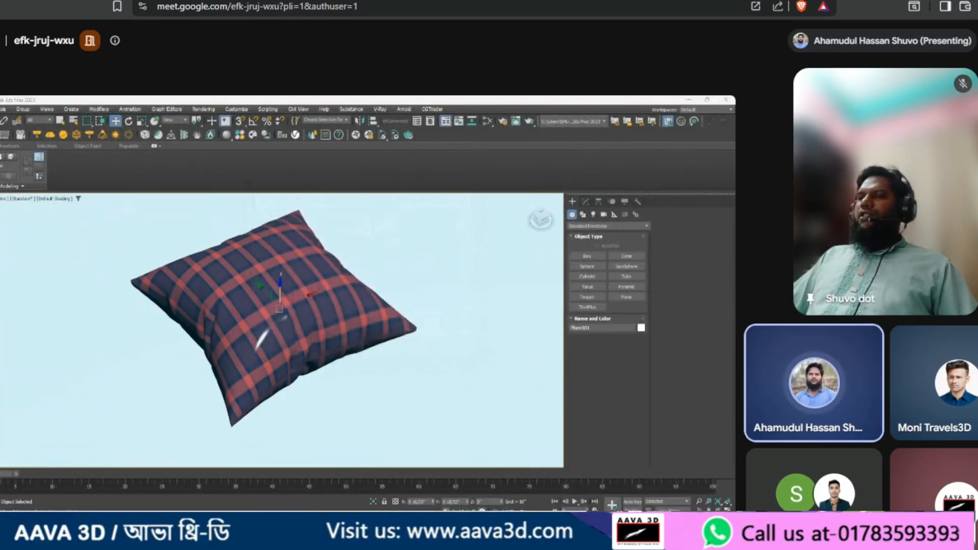
# Step: Switch to the Hi3D page in the browser, upload the saved pillow screenshot to 3D Generation, and start generating the model
pyautogui.click(339, 503)
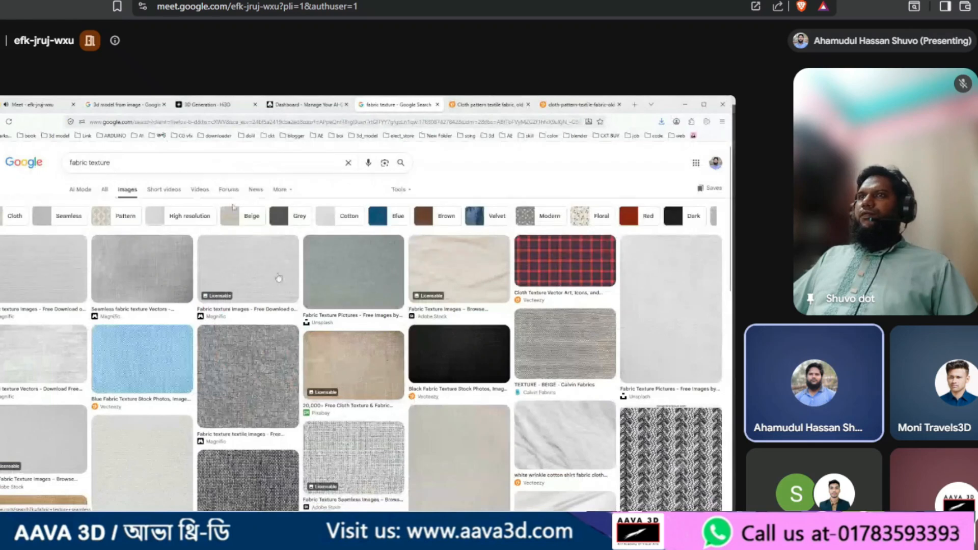
pyautogui.click(220, 105)
pyautogui.moveTo(261, 263); pyautogui.dragTo(366, 287)
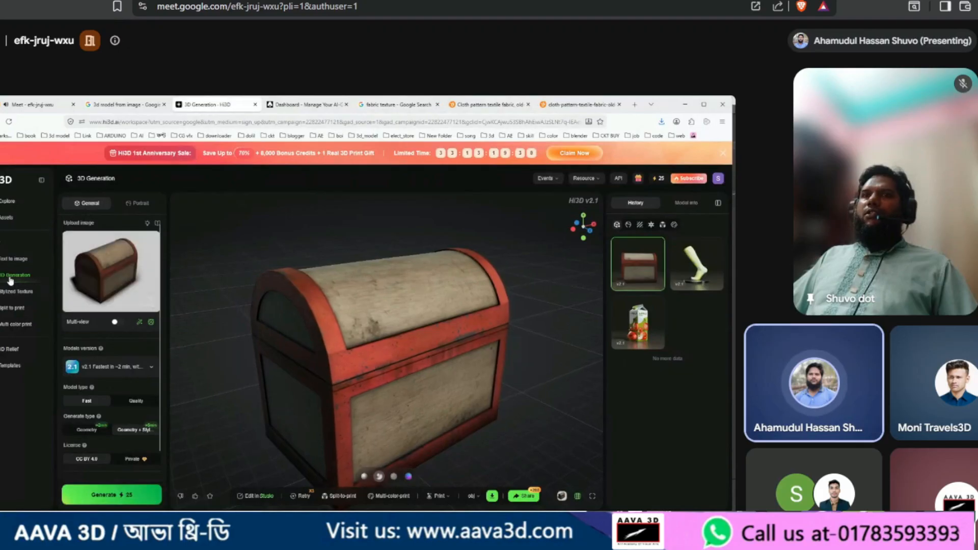
pyautogui.click(14, 260)
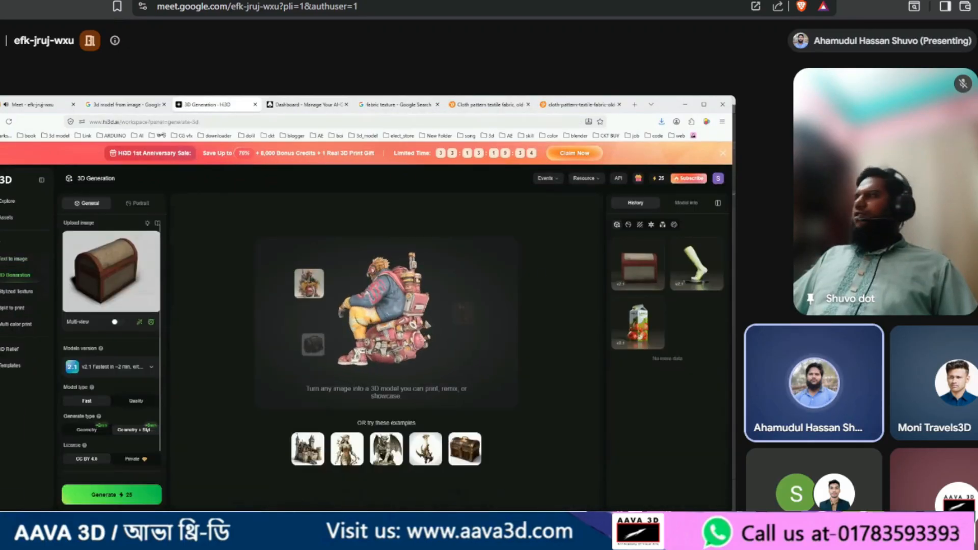
pyautogui.moveTo(731, 306); pyautogui.dragTo(413, 322)
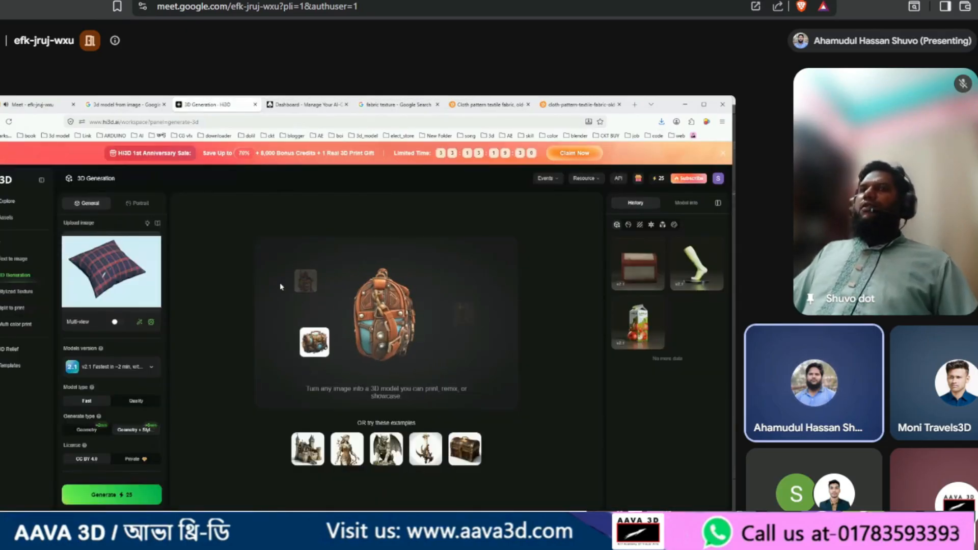
pyautogui.click(116, 498)
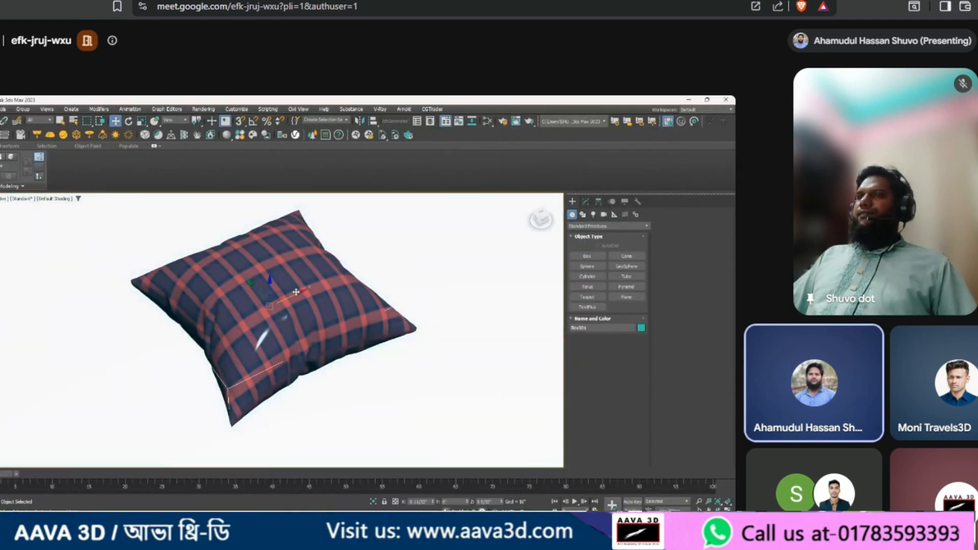
# Step: Add an Unwrap UVW modifier above the Cloth modifier on the pillow in 3ds Max
pyautogui.click(586, 202)
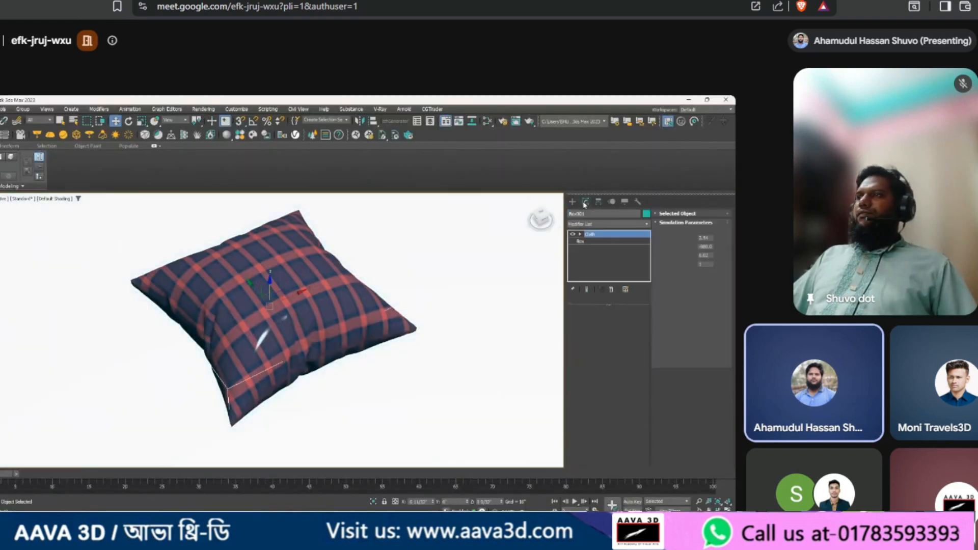
pyautogui.click(648, 225)
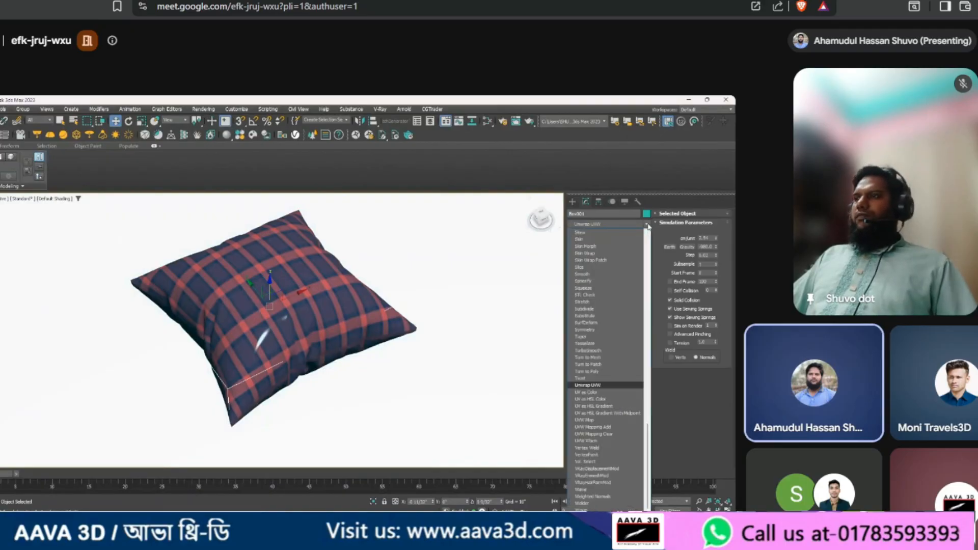
pyautogui.click(582, 385)
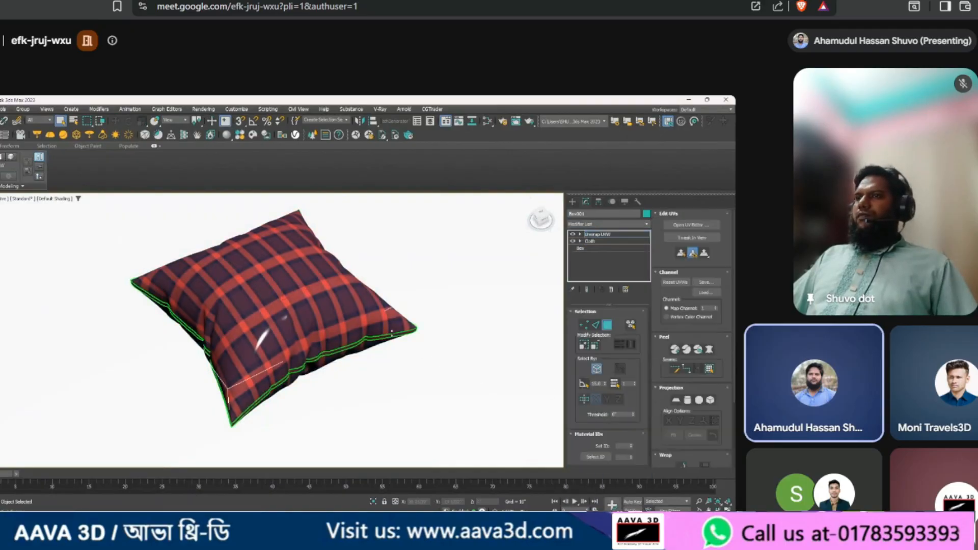
pyautogui.keyDown('alt'); pyautogui.moveTo(351, 336); pyautogui.dragTo(371, 331, button='middle'); pyautogui.keyUp('alt')
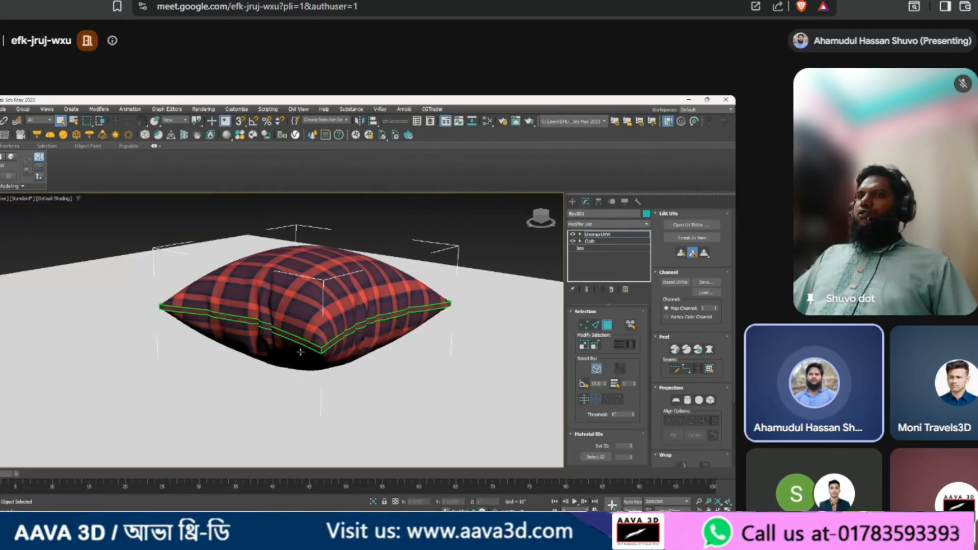
pyautogui.keyDown('alt'); pyautogui.moveTo(300, 352); pyautogui.dragTo(395, 348, button='middle'); pyautogui.keyUp('alt')
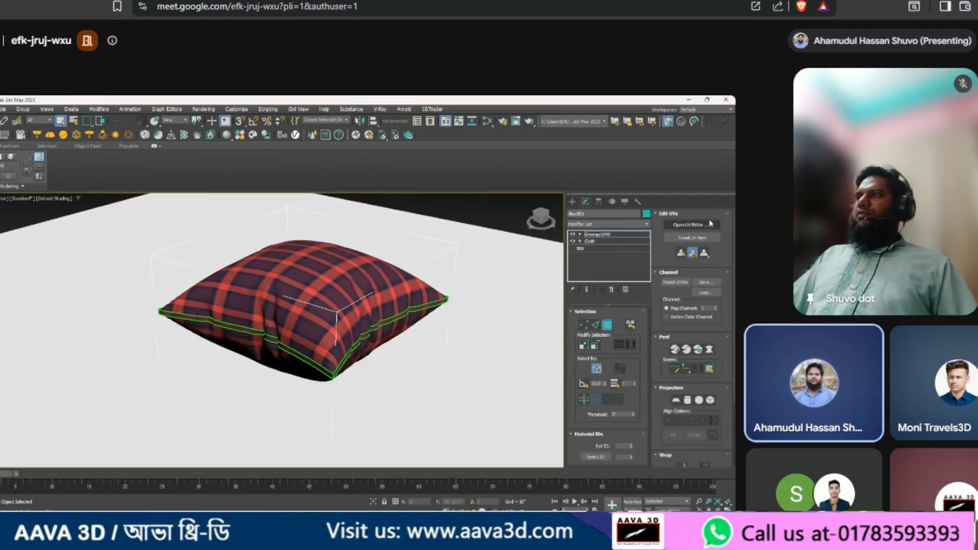
# Step: Open the UV editor for the pillow and enable polygon selection that picks whole UV elements
pyautogui.click(691, 225)
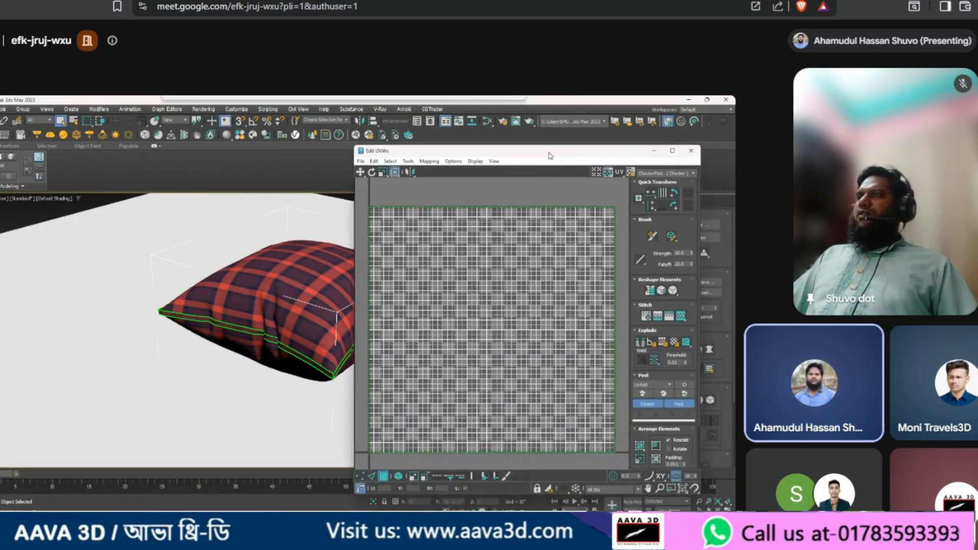
pyautogui.moveTo(237, 302); pyautogui.dragTo(96, 294, button='middle')
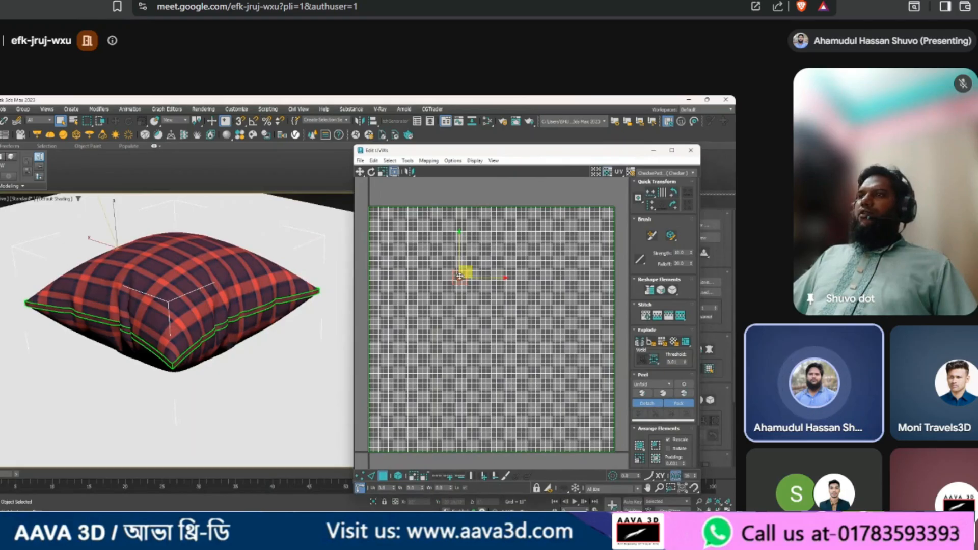
pyautogui.click(387, 478)
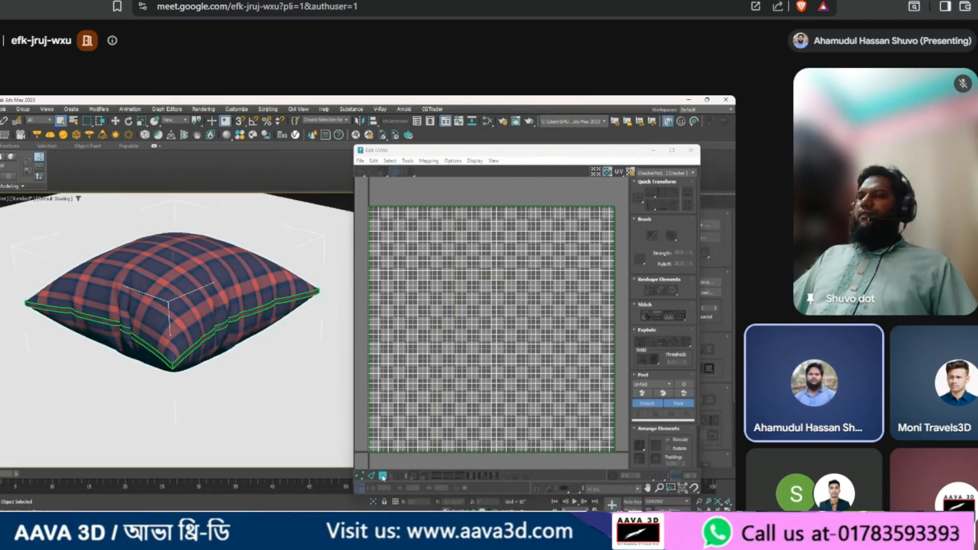
pyautogui.click(383, 477)
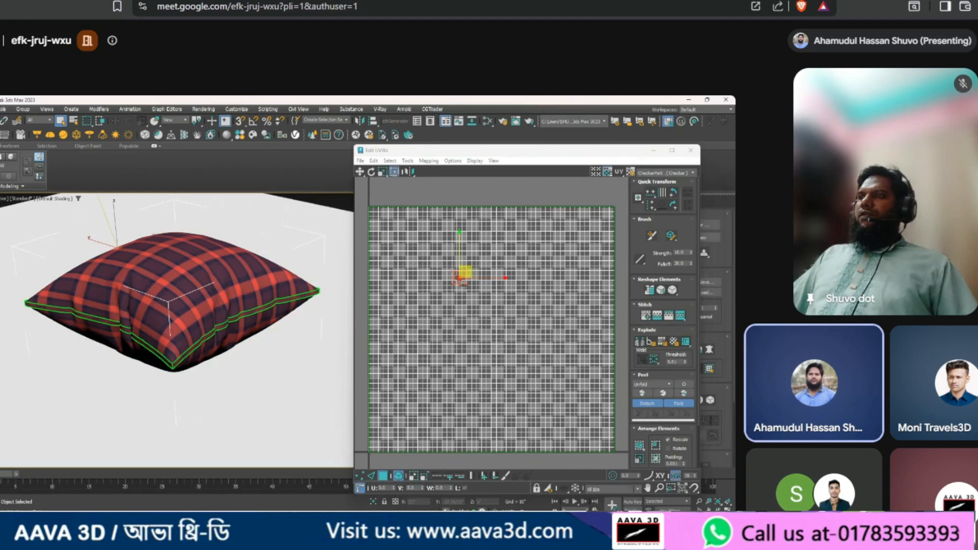
# Step: Select the UV shells of the pillow's large faces and move them out of the UV tile, beside the side shells
pyautogui.hotkey('ctrl', 'a')
pyautogui.scroll(-3, 499, 350)
pyautogui.scroll(1, 511, 345)
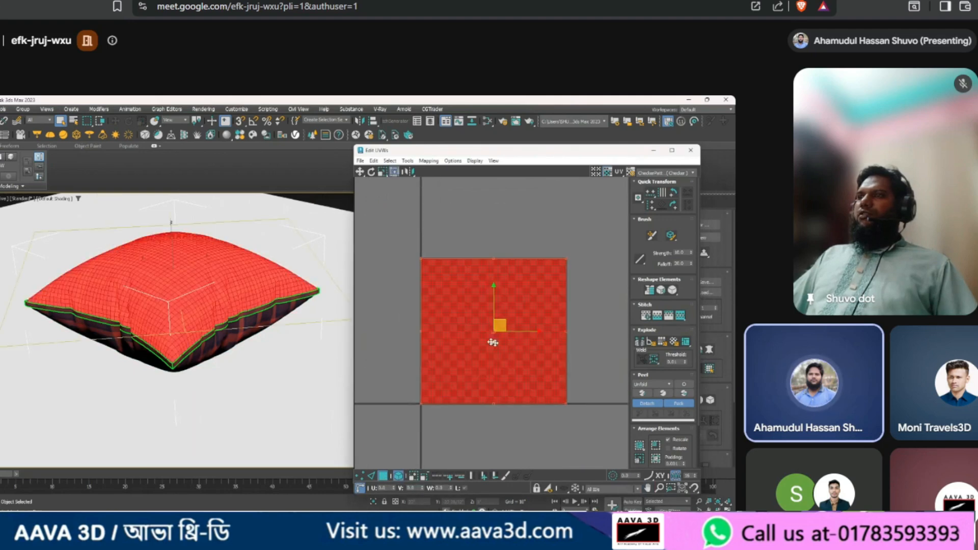
pyautogui.click(242, 322)
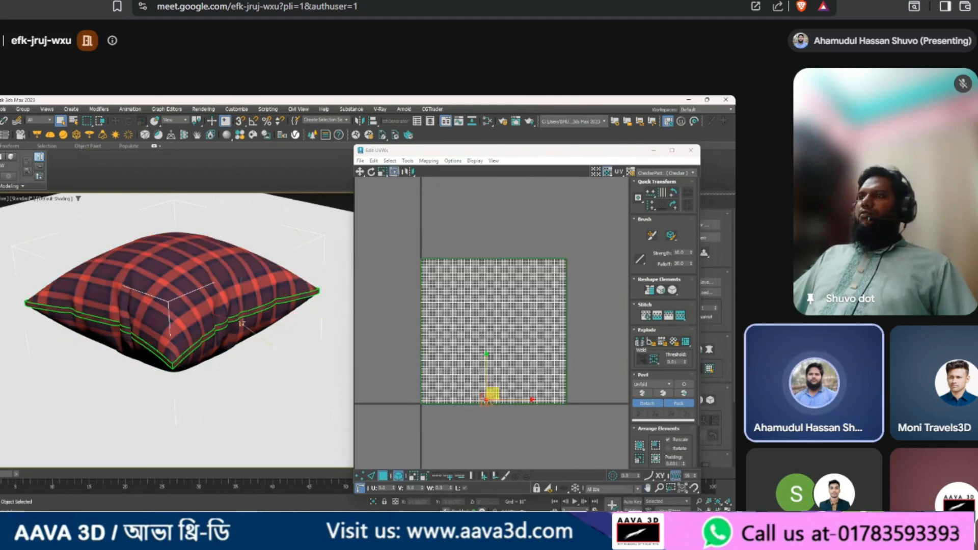
pyautogui.click(220, 348)
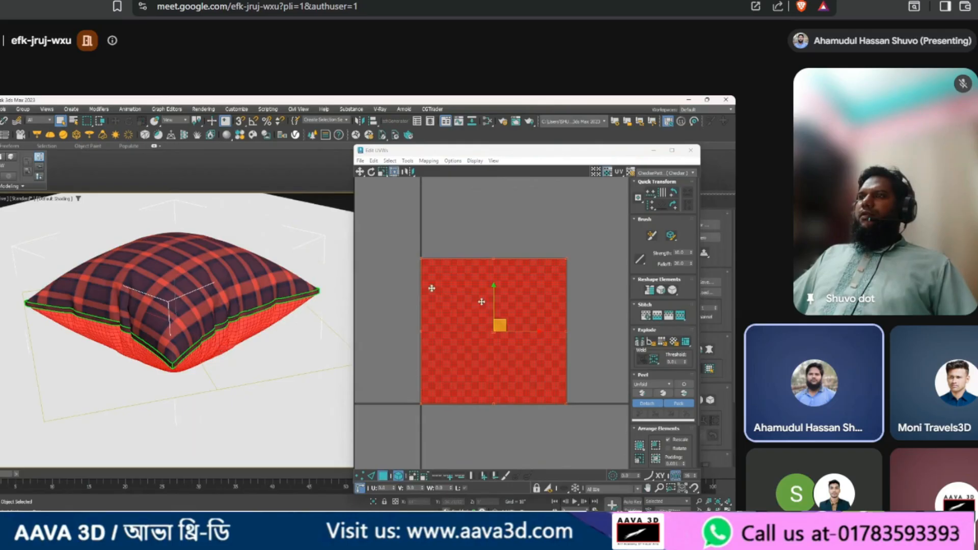
pyautogui.moveTo(528, 340); pyautogui.dragTo(555, 344, button='middle')
pyautogui.moveTo(559, 338); pyautogui.dragTo(411, 338)
pyautogui.click(477, 336)
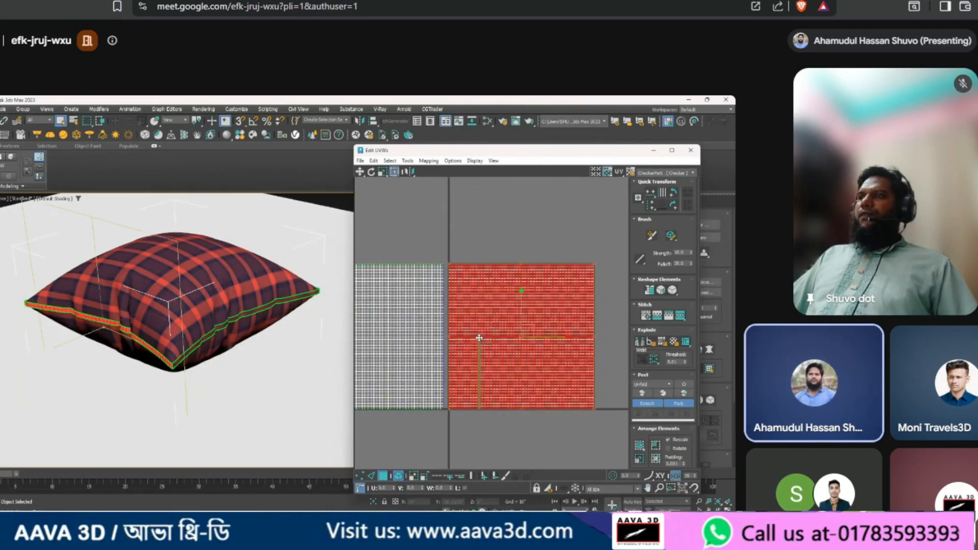
# Step: Separate the overlapping side shells by moving one out past the opposite edge of the UV tile
pyautogui.scroll(-3, 478, 335)
pyautogui.click(537, 334)
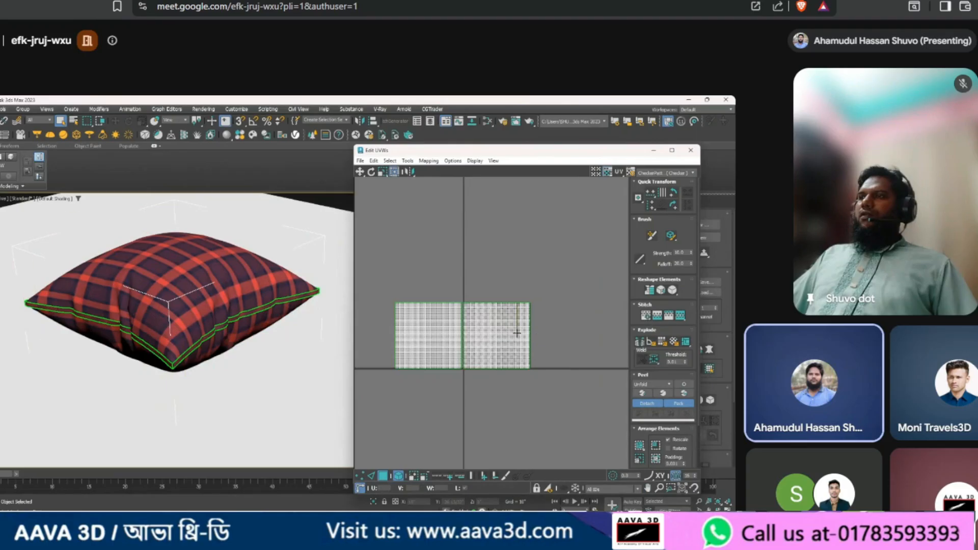
pyautogui.click(527, 336)
pyautogui.moveTo(533, 335); pyautogui.dragTo(603, 335)
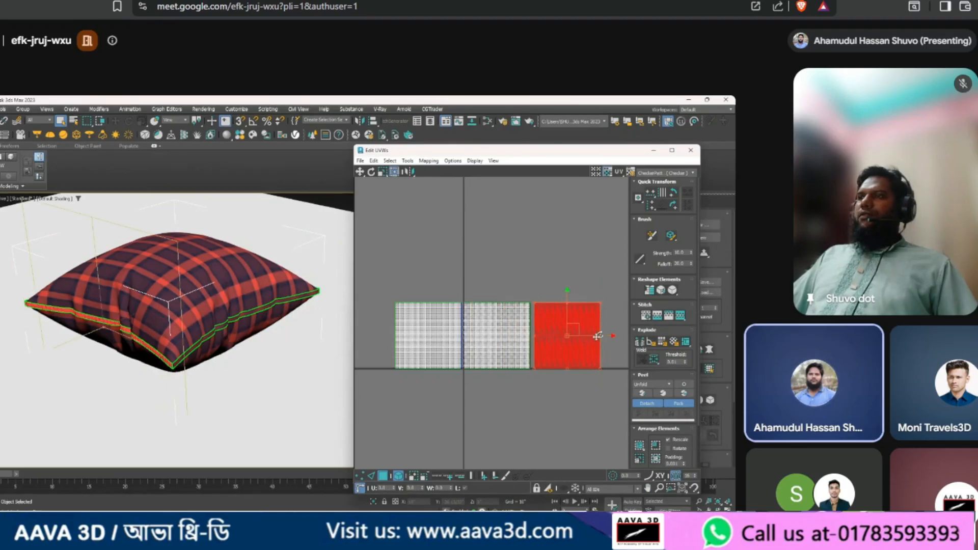
pyautogui.click(501, 342)
pyautogui.keyDown('alt'); pyautogui.moveTo(234, 342); pyautogui.dragTo(237, 324, button='middle'); pyautogui.keyUp('alt')
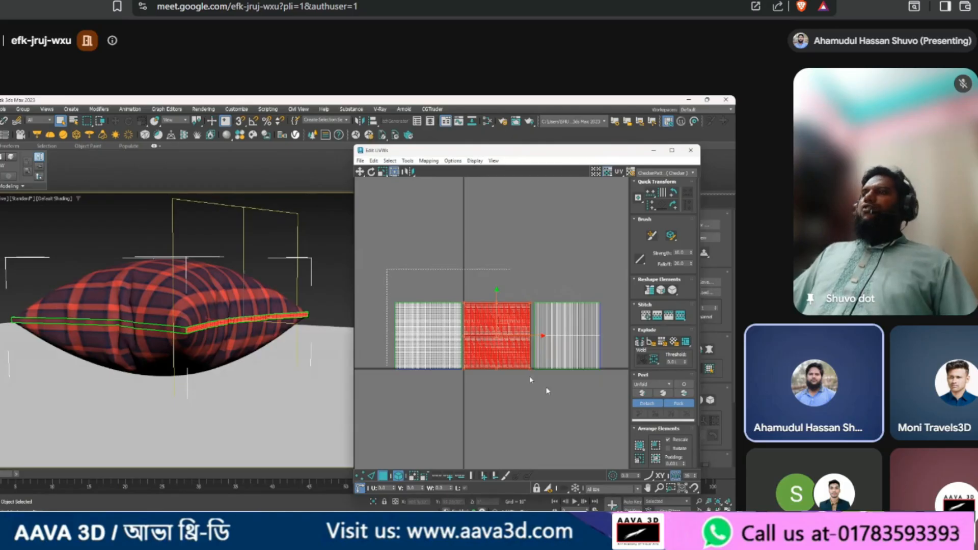
# Step: Select all the pillow's UV elements and unfold and pack them with Quick Peel using the Unfold method
pyautogui.hotkey('ctrl', 'a')
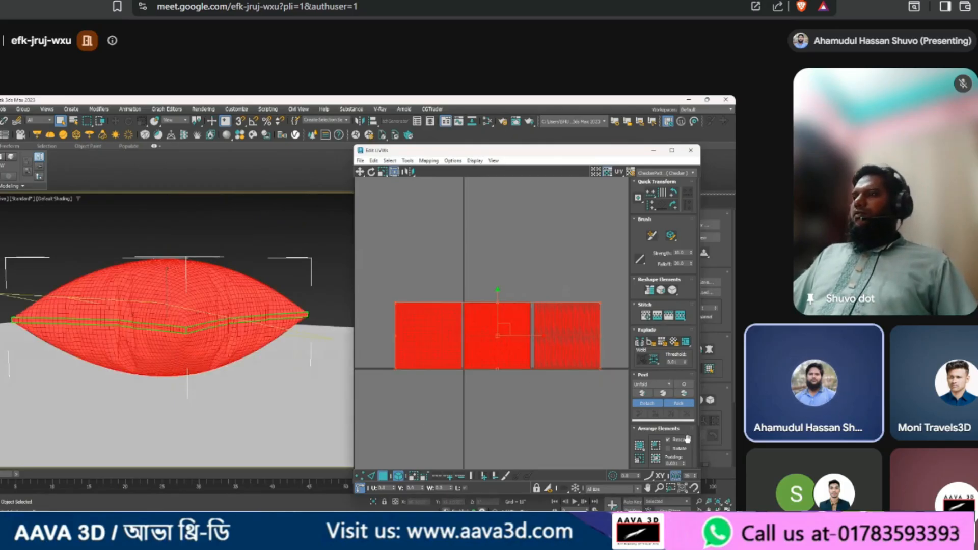
pyautogui.click(646, 385)
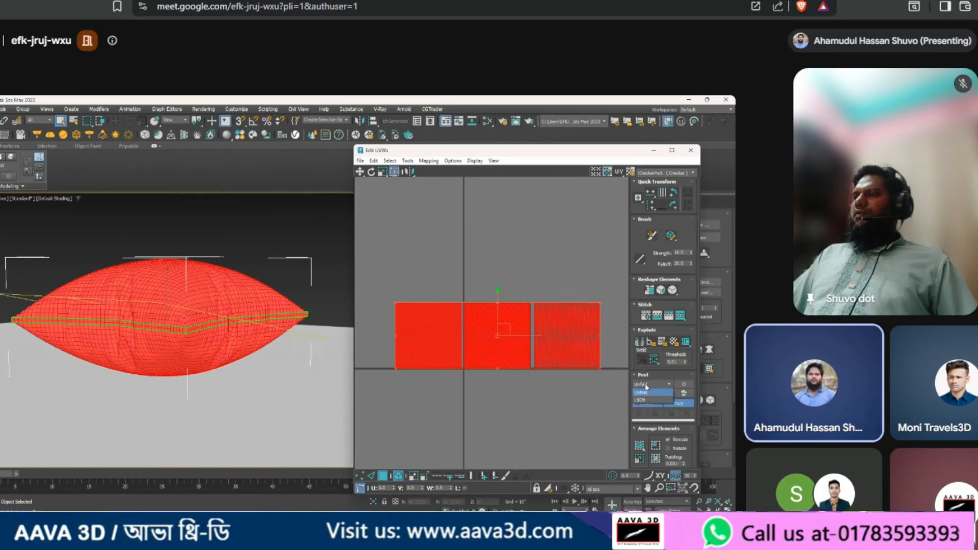
pyautogui.click(645, 386)
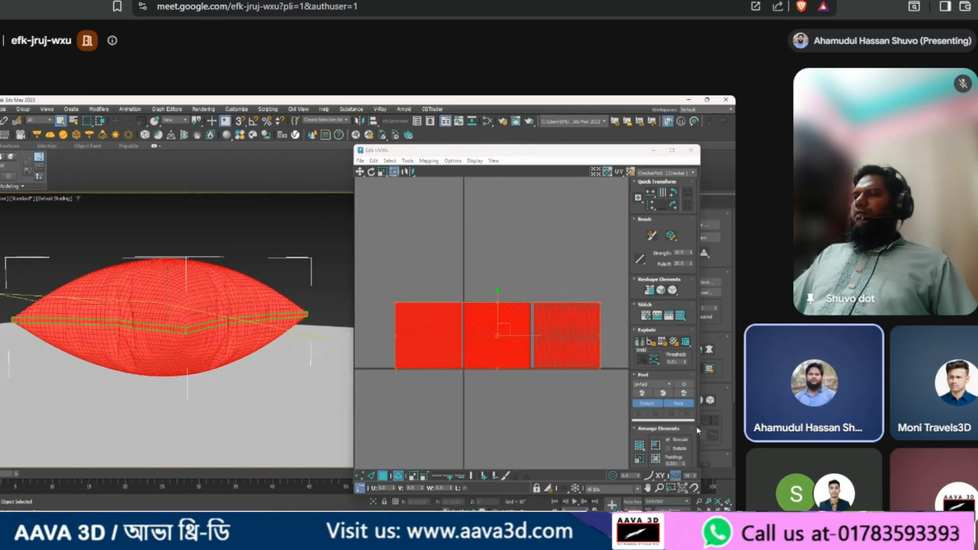
pyautogui.click(643, 394)
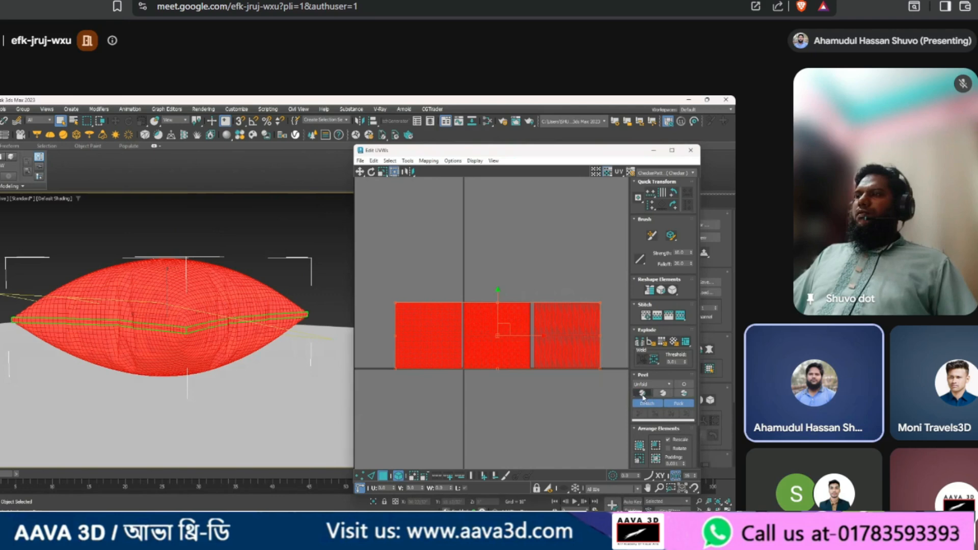
pyautogui.scroll(3, 515, 325)
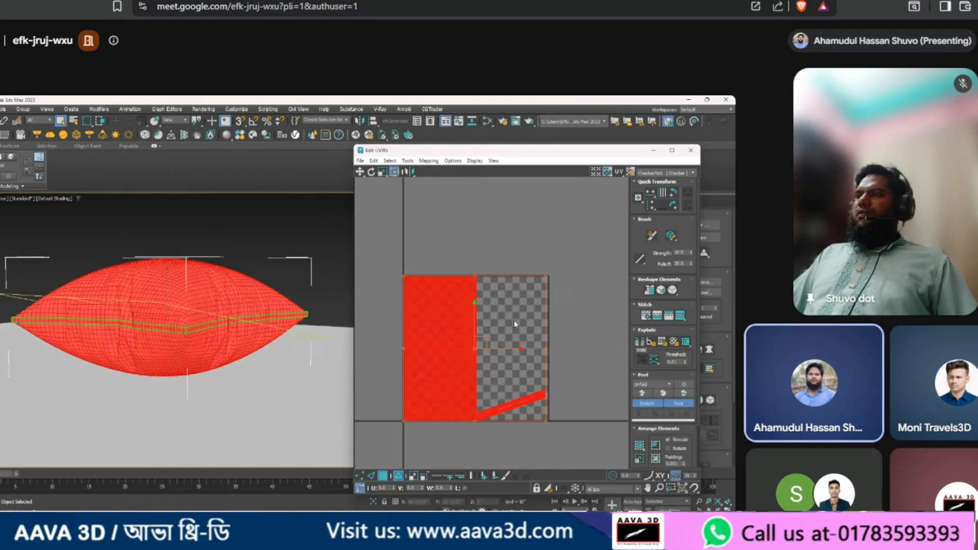
# Step: Rotate the slanted side-strip UV shell upright and position it in the empty half of the UV tile
pyautogui.click(529, 241)
pyautogui.scroll(1, 500, 367)
pyautogui.moveTo(529, 388); pyautogui.dragTo(537, 338, button='middle')
pyautogui.scroll(4, 549, 375)
pyautogui.scroll(3, 561, 338)
pyautogui.scroll(-8, 555, 339)
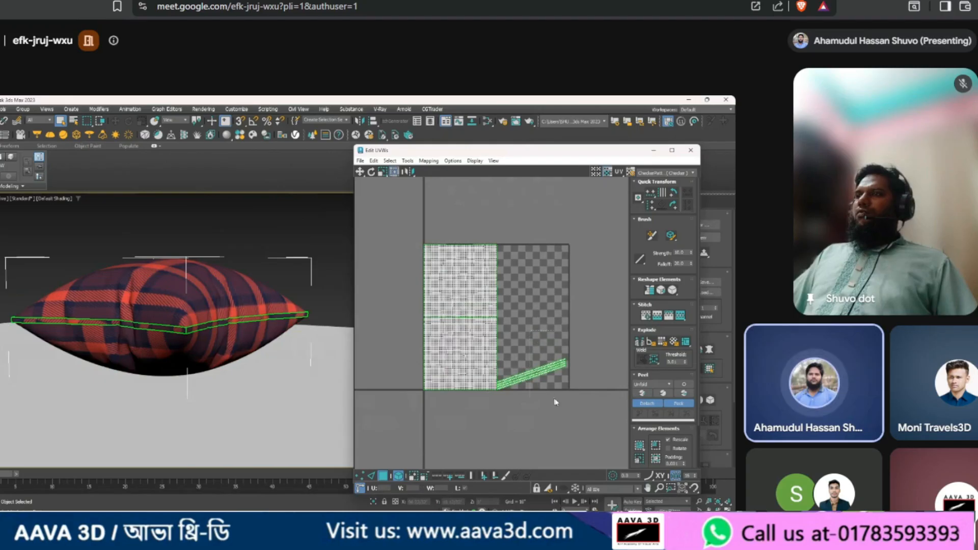
pyautogui.click(553, 369)
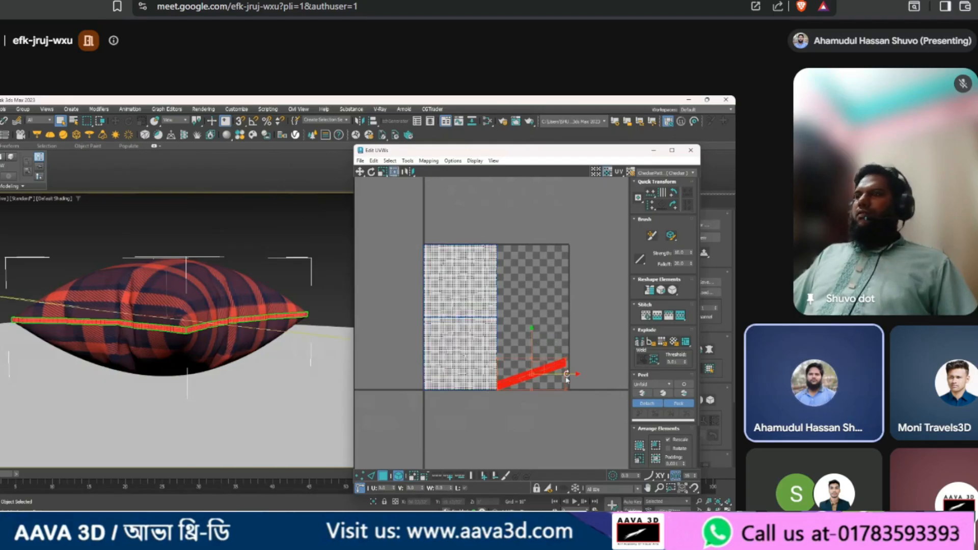
pyautogui.moveTo(532, 359); pyautogui.dragTo(493, 361)
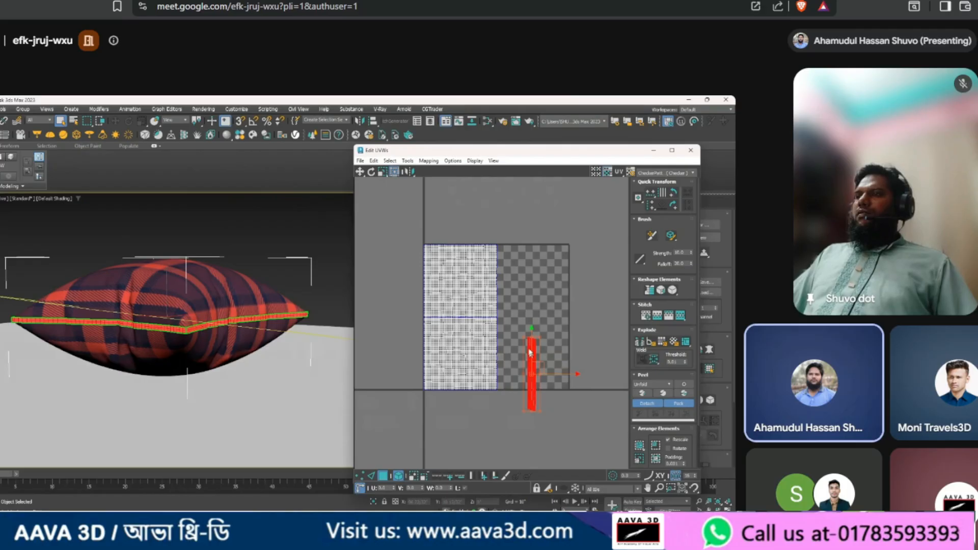
pyautogui.moveTo(539, 365); pyautogui.dragTo(526, 328)
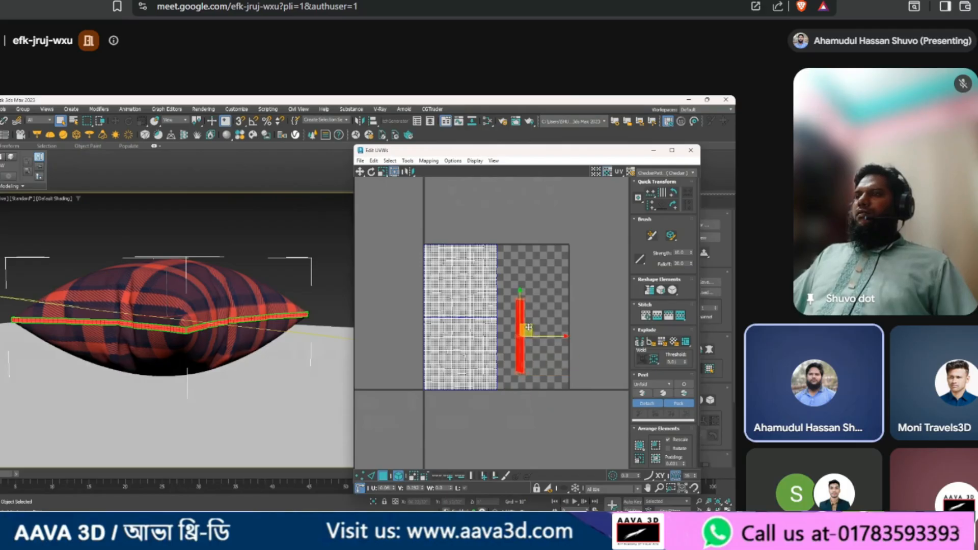
# Step: Select each large-face shell and the side-strip shells in turn to identify which pillow parts they cover
pyautogui.click(509, 263)
pyautogui.click(458, 289)
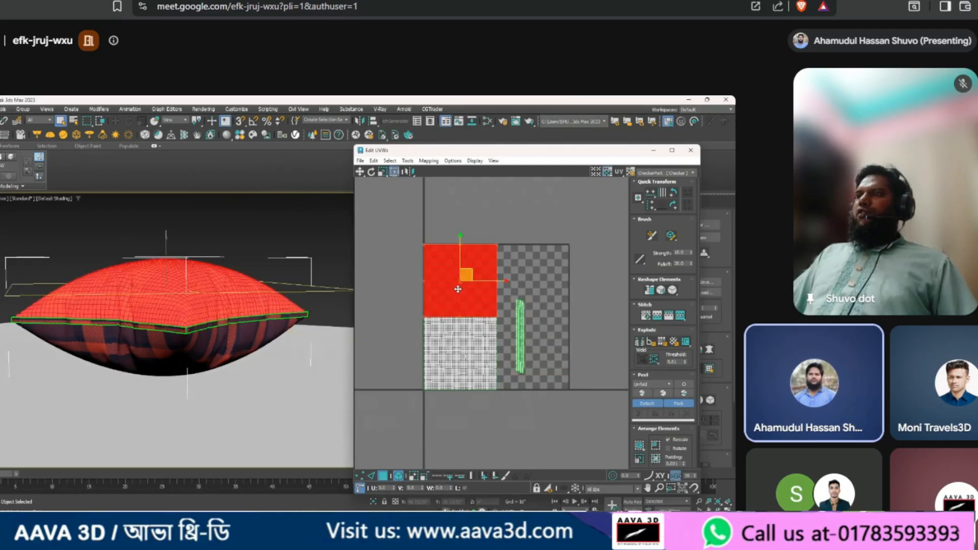
pyautogui.click(466, 347)
pyautogui.click(521, 316)
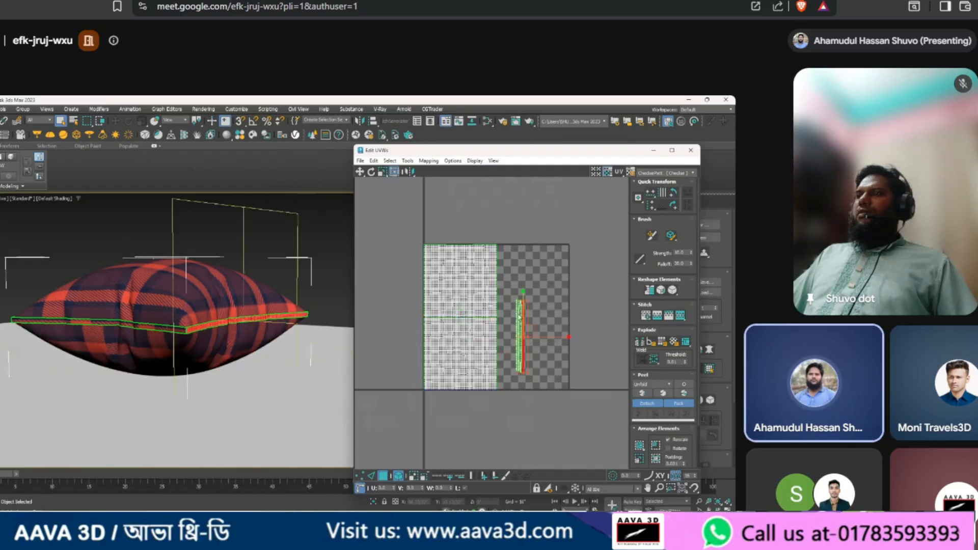
# Step: Examine the edges and corners of the large-face UV shells against the border of the UV tile
pyautogui.scroll(5, 525, 301)
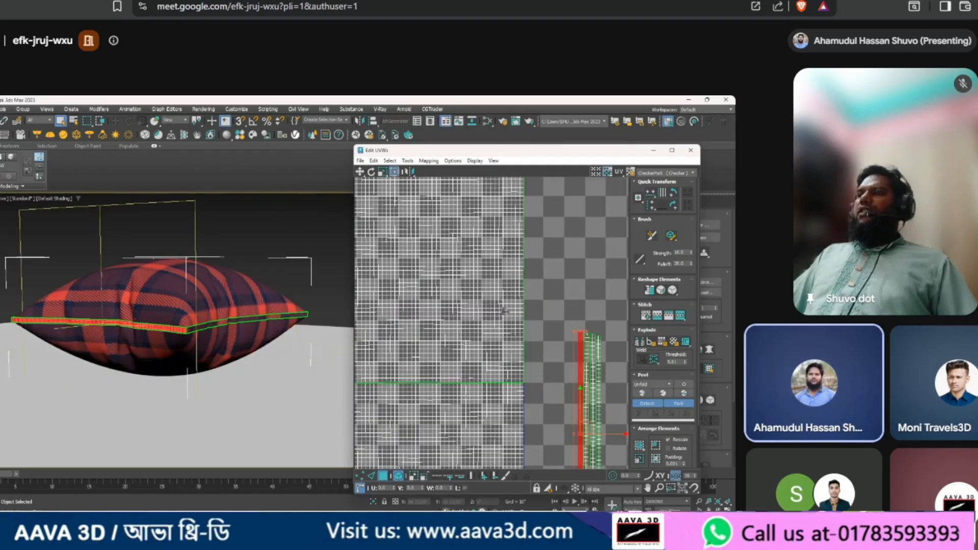
pyautogui.scroll(5, 508, 217)
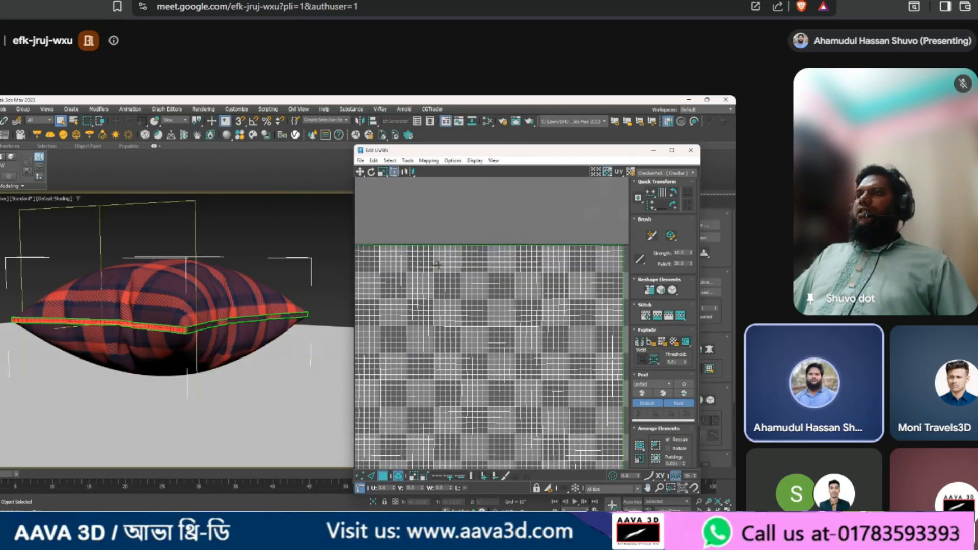
pyautogui.moveTo(437, 265); pyautogui.dragTo(493, 264, button='middle')
pyautogui.scroll(3, 433, 247)
pyautogui.scroll(-2, 447, 254)
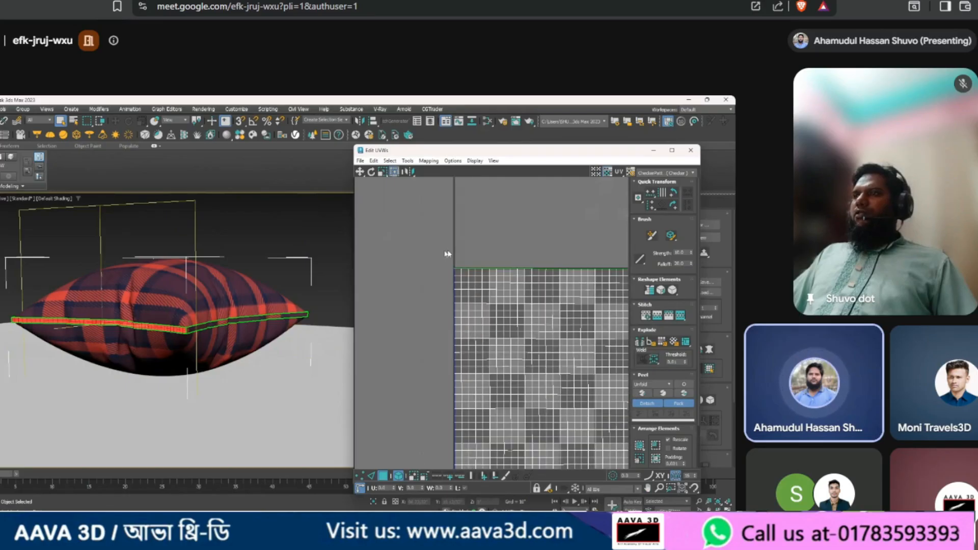
pyautogui.scroll(-4, 448, 254)
pyautogui.moveTo(546, 308); pyautogui.dragTo(417, 337, button='middle')
pyautogui.scroll(5, 490, 278)
pyautogui.scroll(2, 453, 321)
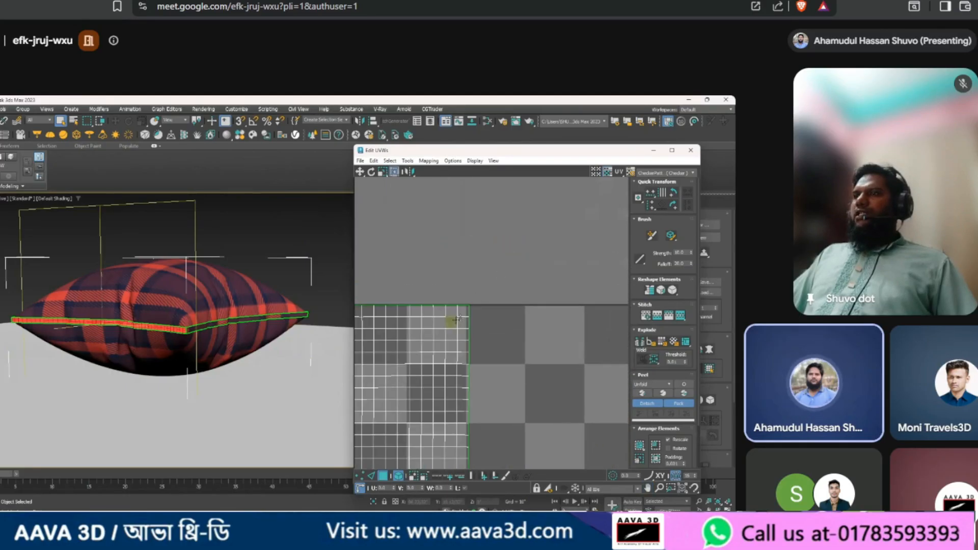
pyautogui.scroll(-4, 466, 300)
pyautogui.scroll(-4, 531, 281)
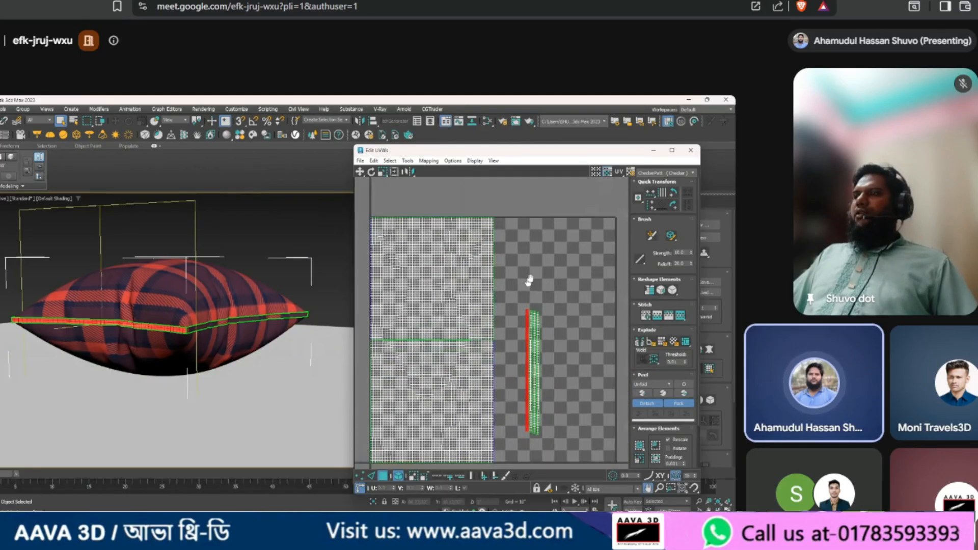
pyautogui.scroll(6, 545, 264)
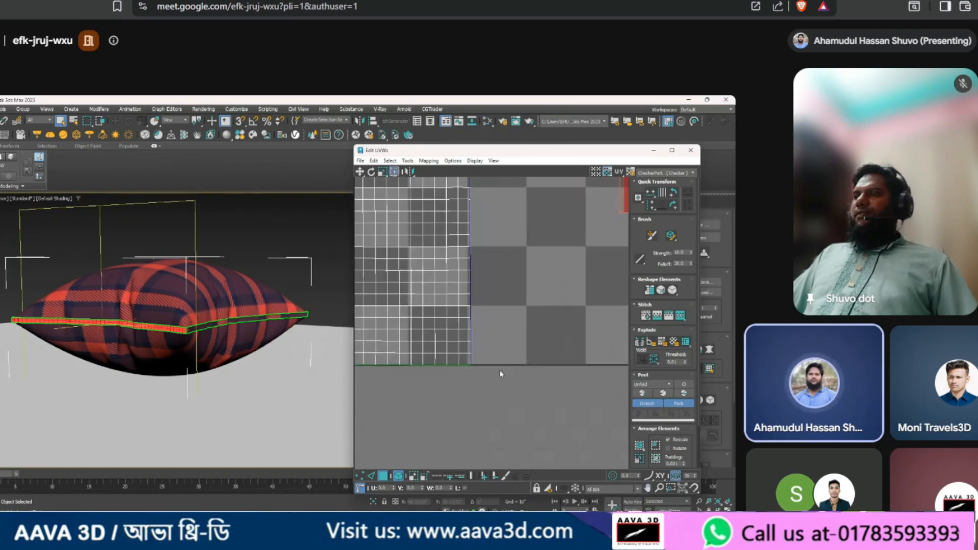
pyautogui.scroll(-5, 475, 365)
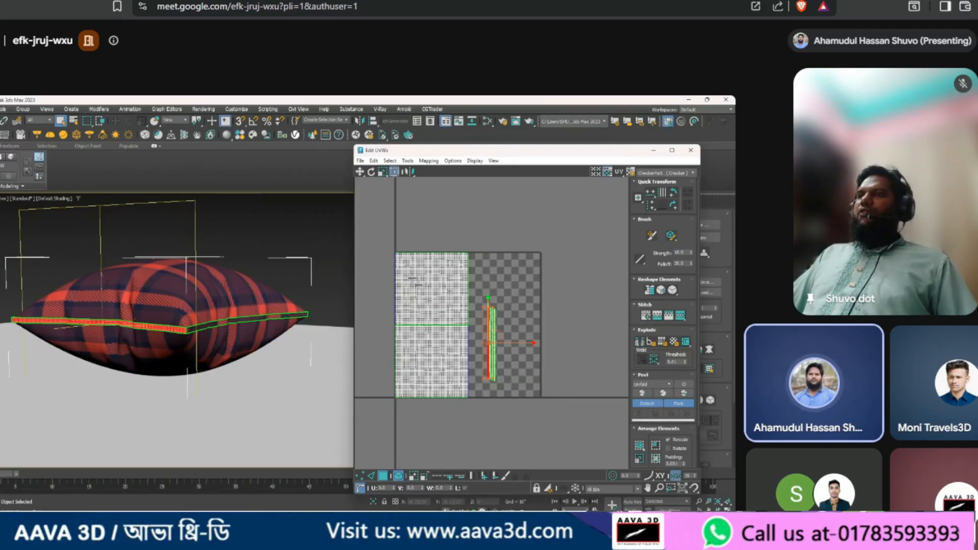
pyautogui.moveTo(465, 321); pyautogui.dragTo(454, 321, button='middle')
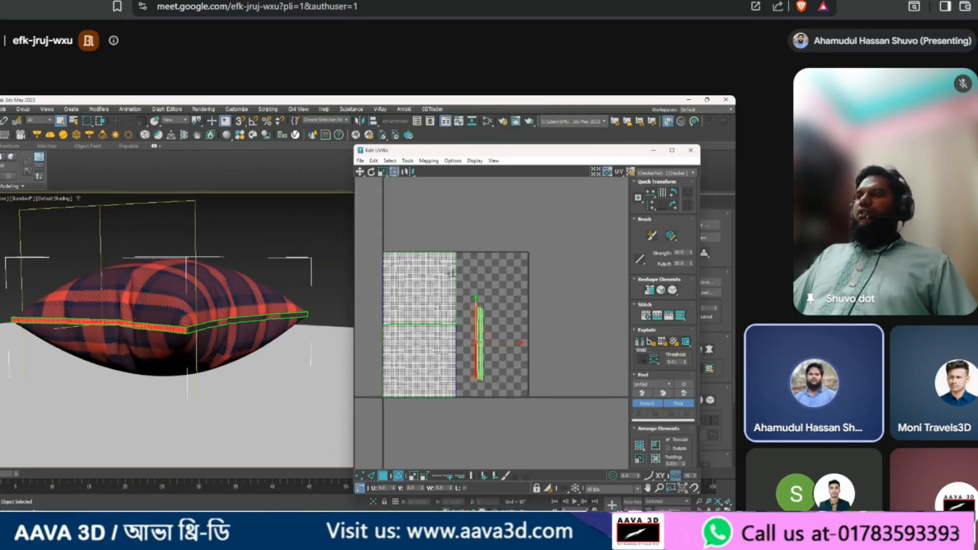
pyautogui.scroll(2, 392, 290)
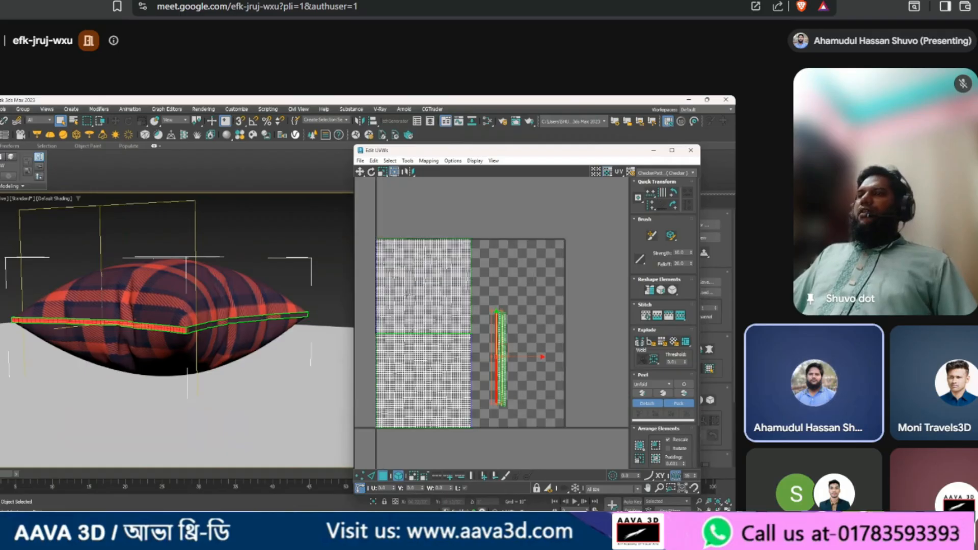
pyautogui.moveTo(375, 241); pyautogui.dragTo(398, 240, button='middle')
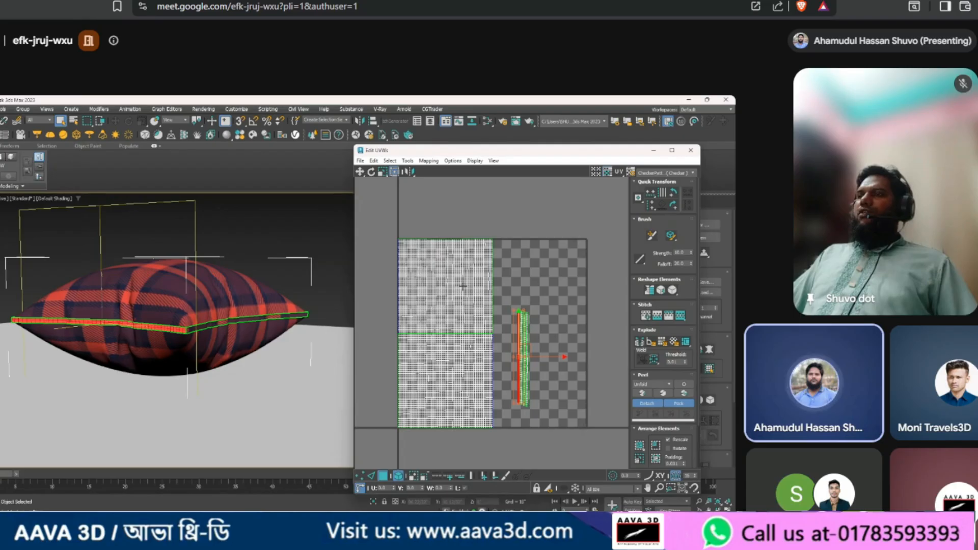
# Step: Select all the UV shells and scale them down slightly to leave a margin inside the UV tile
pyautogui.click(434, 356)
pyautogui.moveTo(557, 294); pyautogui.dragTo(407, 386)
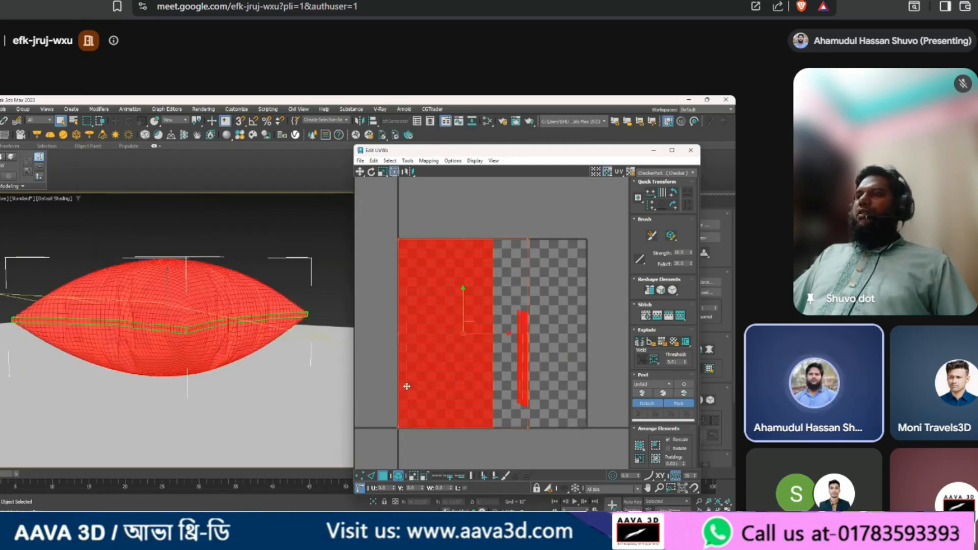
pyautogui.moveTo(529, 240)
pyautogui.mouseDown()
pyautogui.moveTo(512, 249)
pyautogui.moveTo(530, 248)
pyautogui.moveTo(522, 249)
pyautogui.mouseUp()
pyautogui.moveTo(477, 285); pyautogui.dragTo(489, 281)
pyautogui.moveTo(472, 326); pyautogui.dragTo(480, 326)
pyautogui.click(563, 283)
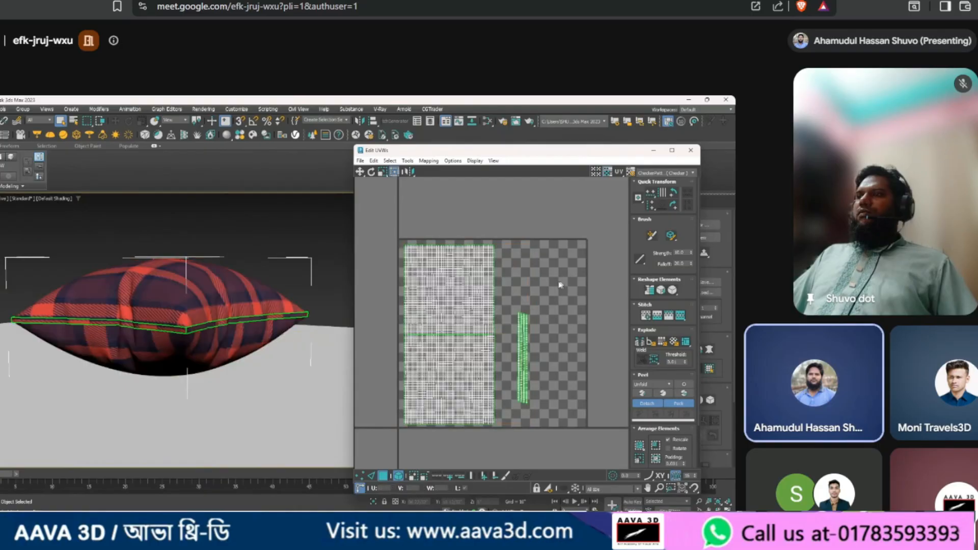
# Step: Move the upper large-face UV shell slightly up to leave a gap above the lower one
pyautogui.click(476, 281)
pyautogui.moveTo(466, 275); pyautogui.dragTo(468, 273)
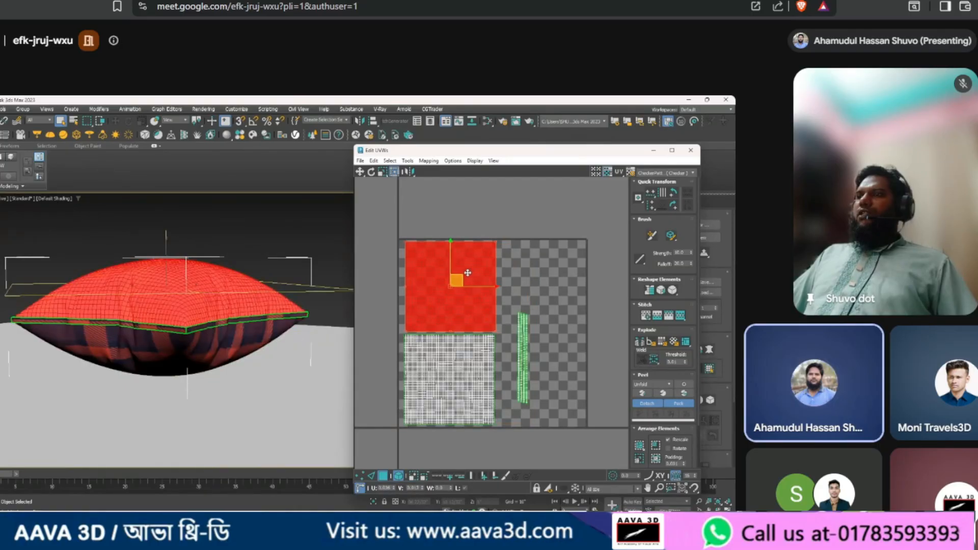
pyautogui.scroll(4, 406, 204)
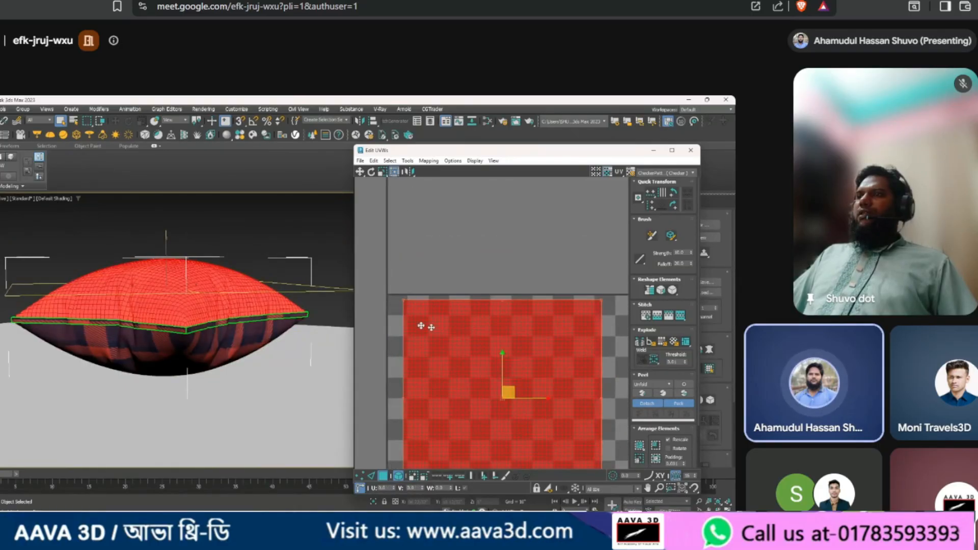
# Step: Spread the narrow side-strip UV shells apart horizontally so that there are gaps between them
pyautogui.moveTo(547, 354); pyautogui.dragTo(394, 184, button='middle')
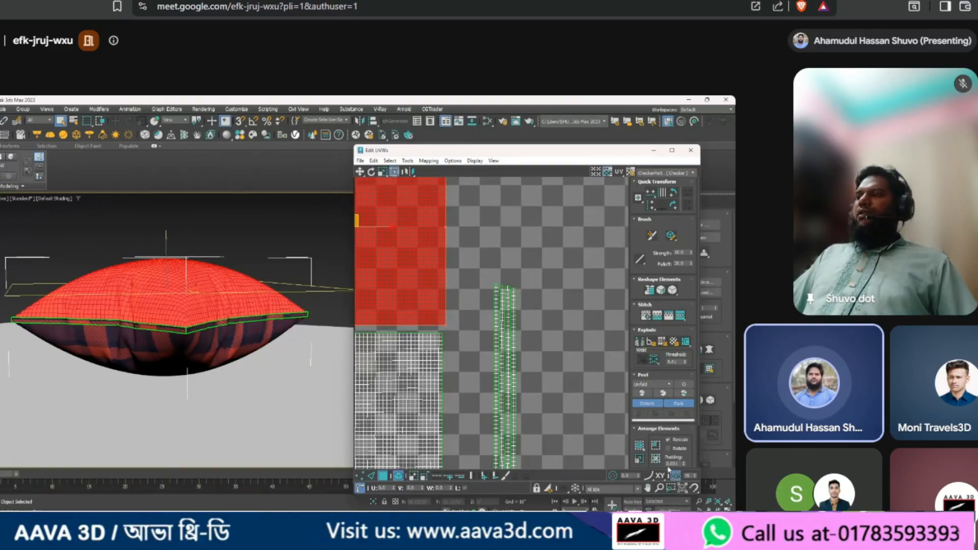
pyautogui.moveTo(426, 304); pyautogui.dragTo(459, 271, button='middle')
pyautogui.scroll(5, 550, 263)
pyautogui.click(537, 265)
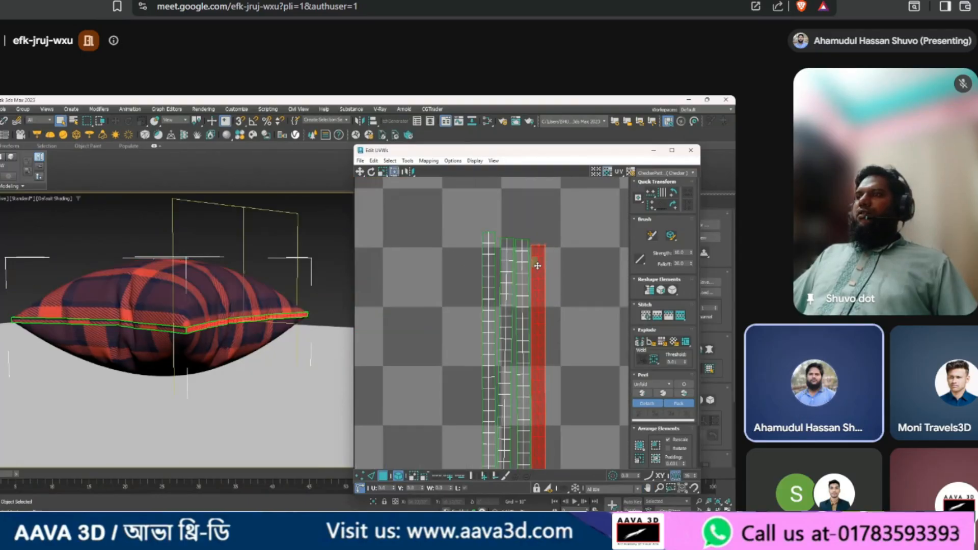
pyautogui.moveTo(538, 266); pyautogui.dragTo(556, 265)
pyautogui.moveTo(486, 273); pyautogui.dragTo(527, 280)
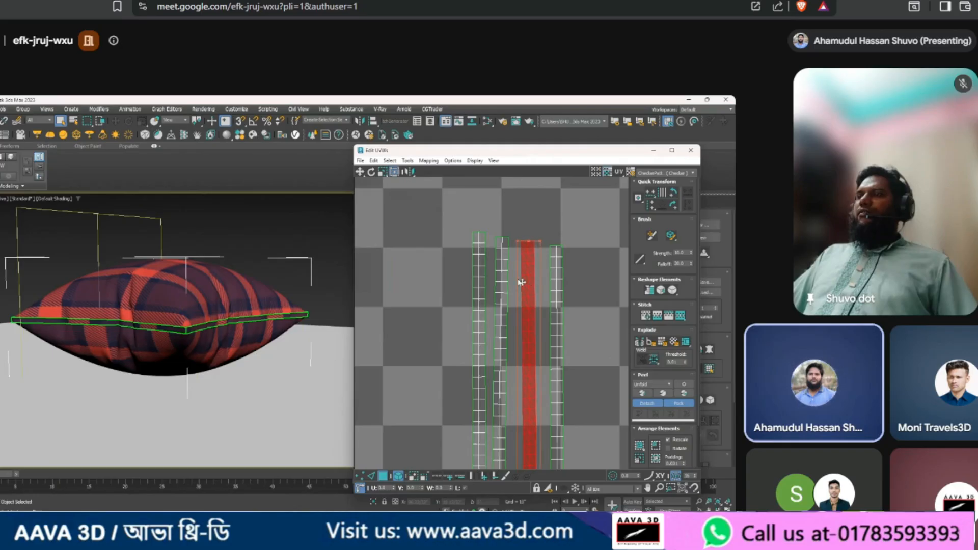
pyautogui.scroll(-10, 522, 282)
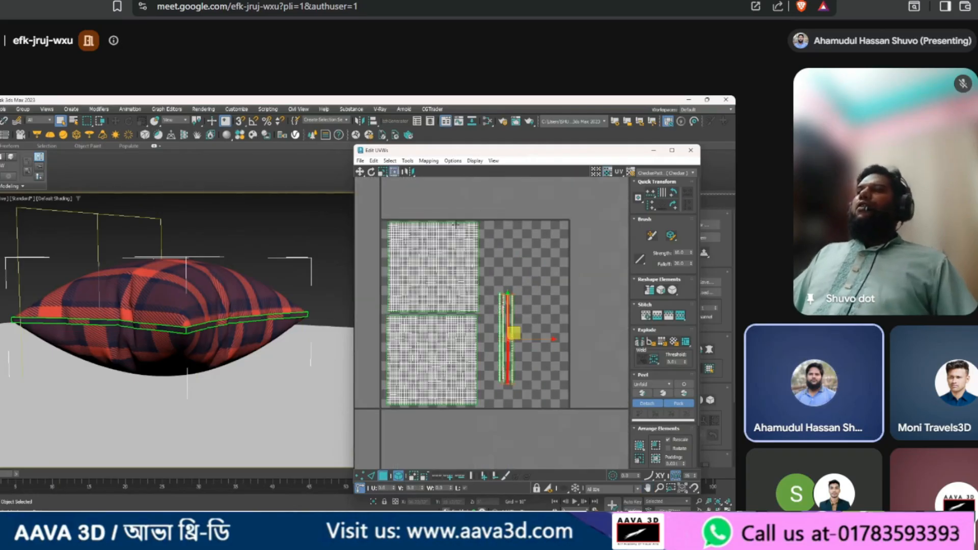
# Step: Try scaling down the upper large-face UV shell slightly while viewing the plaid on the pillow
pyautogui.keyDown('alt'); pyautogui.moveTo(214, 306); pyautogui.dragTo(178, 318, button='middle'); pyautogui.keyUp('alt')
pyautogui.scroll(-5, 517, 331)
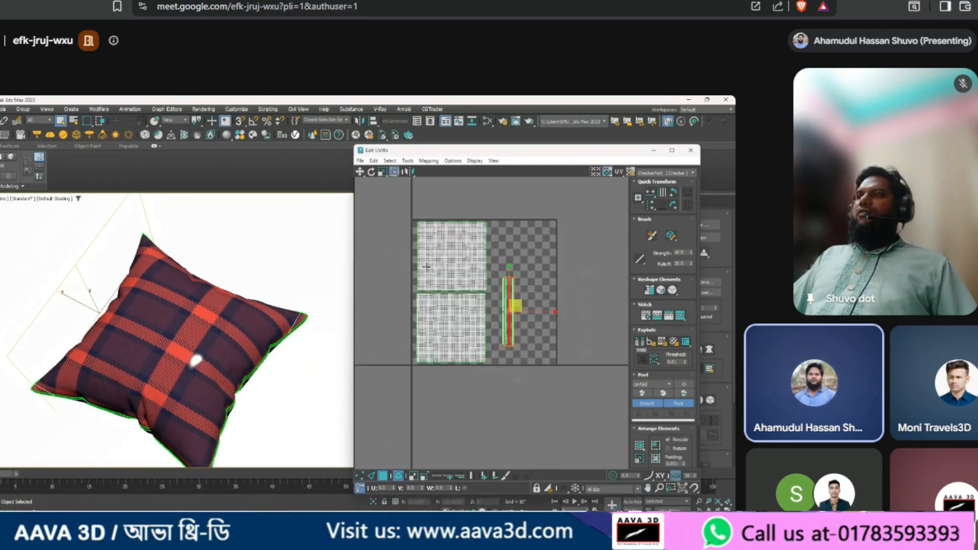
pyautogui.moveTo(574, 279); pyautogui.dragTo(540, 290, button='middle')
pyautogui.click(445, 266)
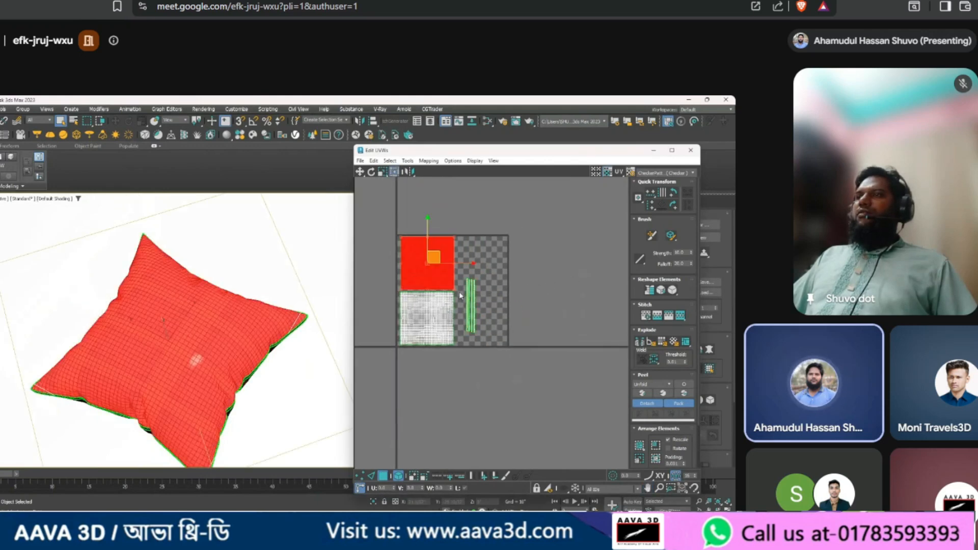
pyautogui.moveTo(455, 289)
pyautogui.mouseDown()
pyautogui.moveTo(498, 338)
pyautogui.moveTo(453, 289)
pyautogui.mouseUp()
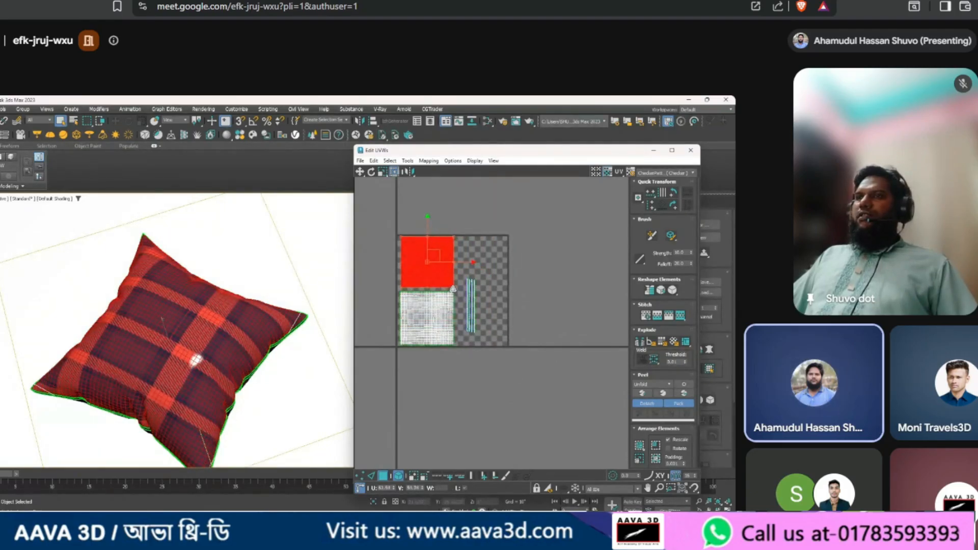
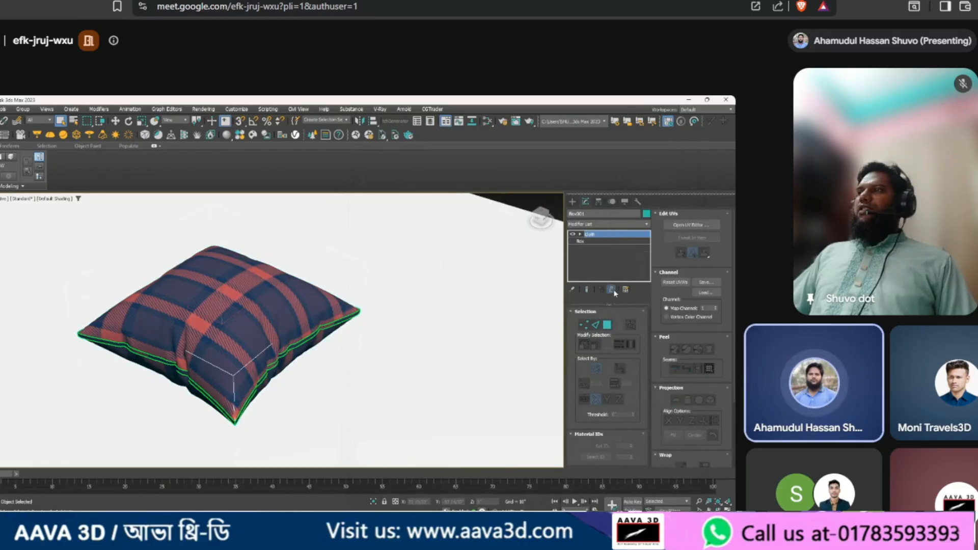
# Step: Replace the pillow's Unwrap UVW modifier with a fresh one and check its layout in the UV editor
pyautogui.click(613, 290)
pyautogui.click(647, 225)
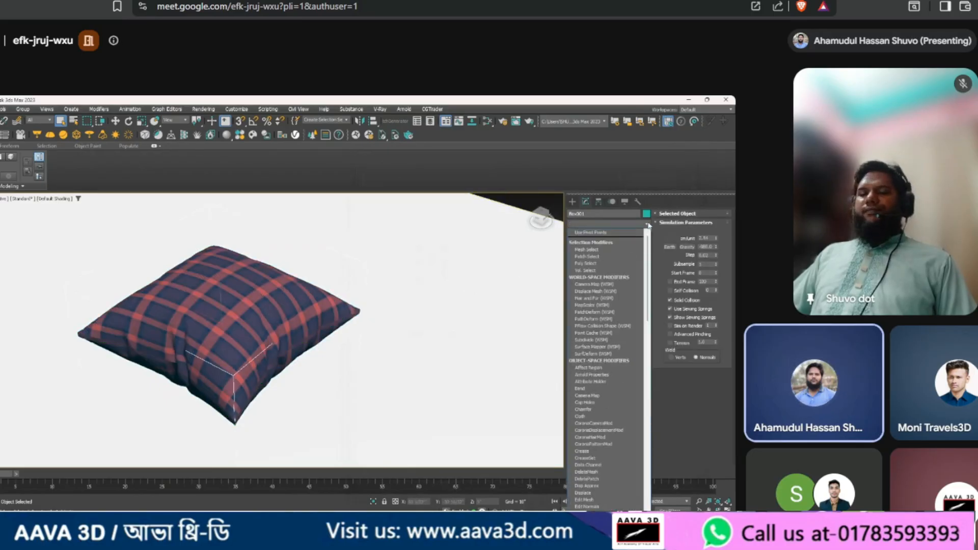
pyautogui.scroll(-2, 607, 356)
pyautogui.click(591, 386)
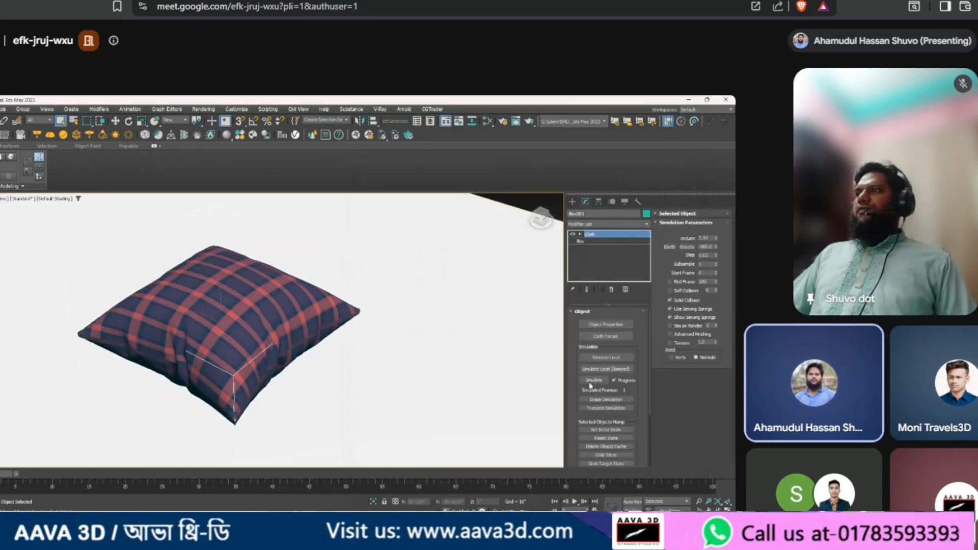
pyautogui.hotkey('ctrl', 'z')
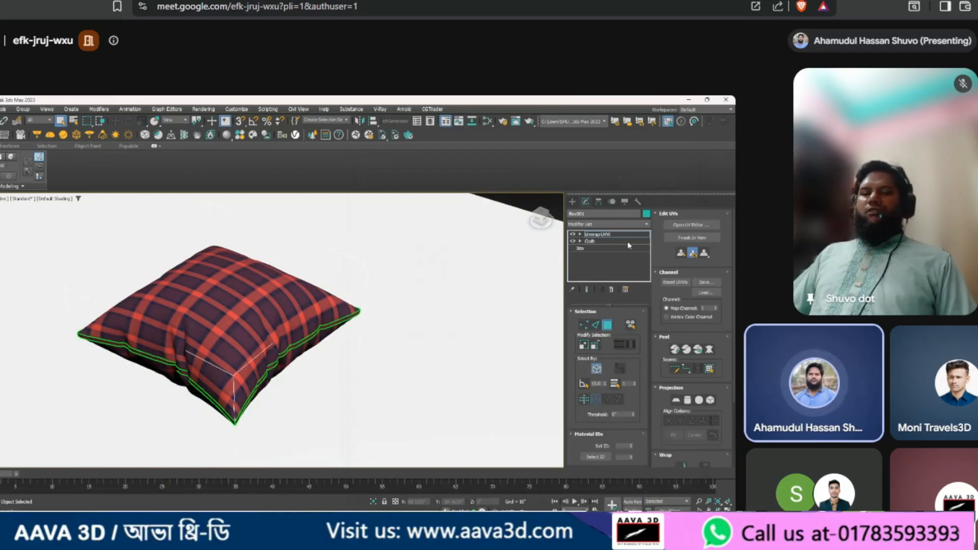
pyautogui.click(691, 225)
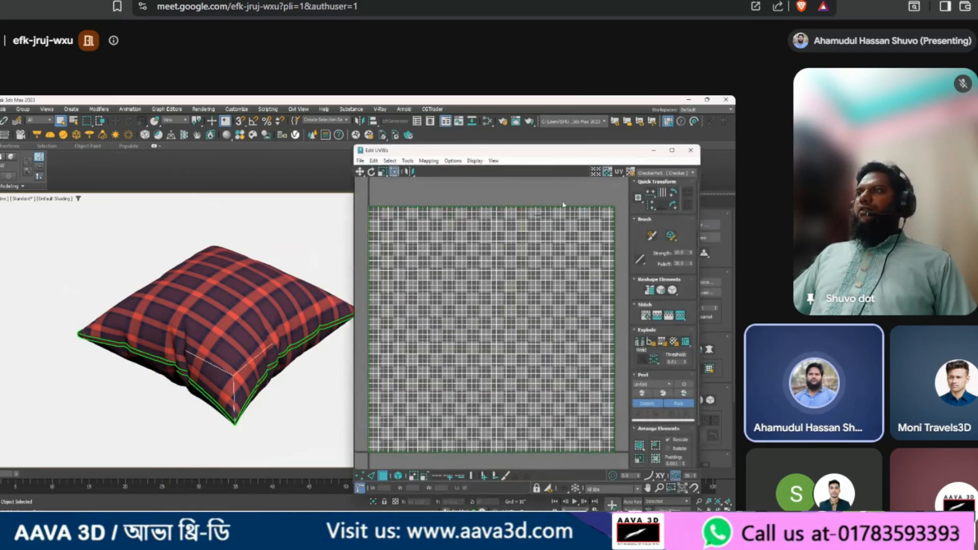
pyautogui.click(690, 150)
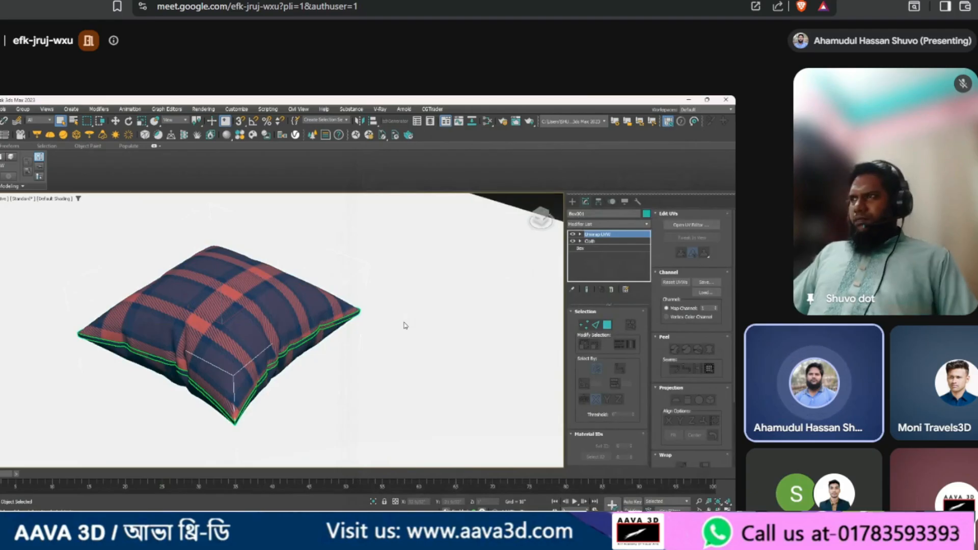
# Step: Convert the unwrapped pillow to an Editable Poly and reselect it
pyautogui.rightClick(266, 320)
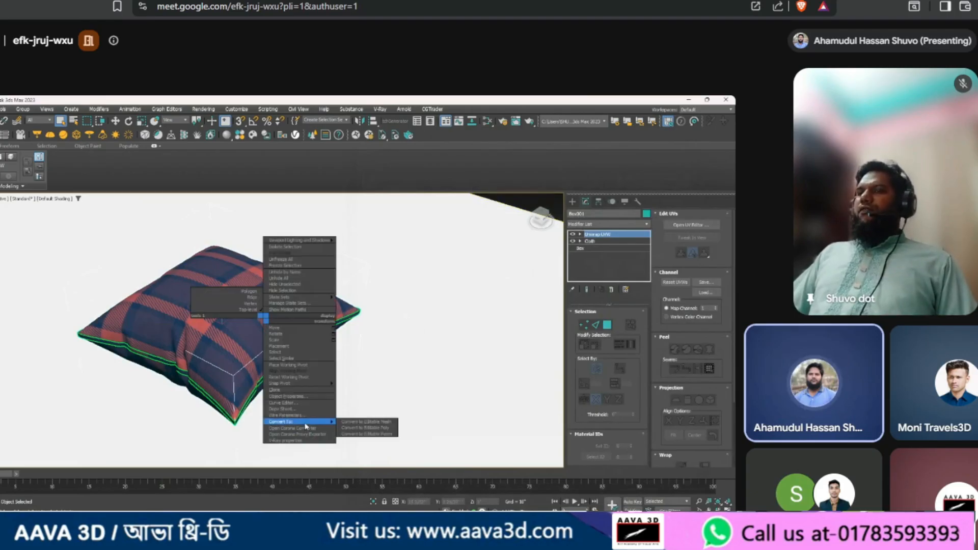
pyautogui.moveTo(305, 422)
pyautogui.click(364, 425)
pyautogui.click(389, 319)
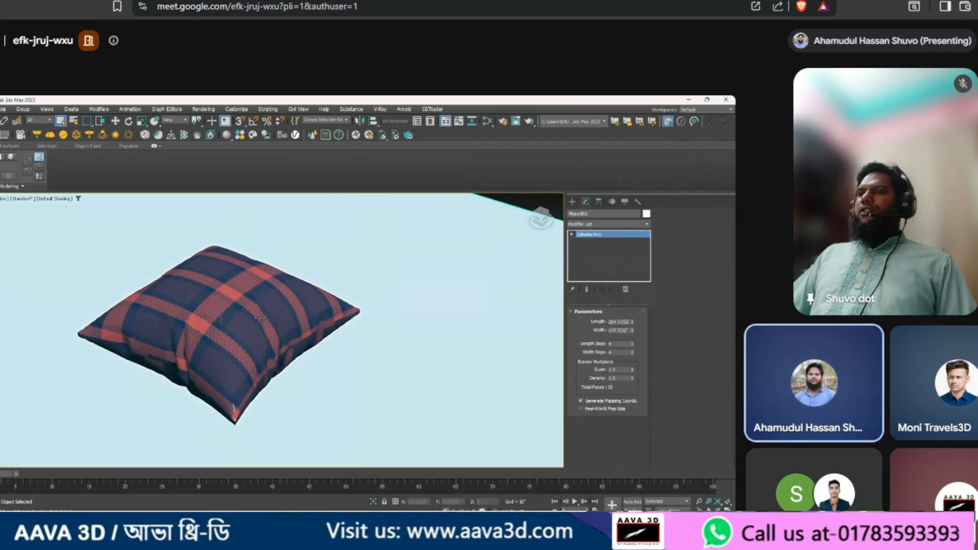
pyautogui.click(284, 329)
pyautogui.keyDown('alt'); pyautogui.moveTo(283, 328); pyautogui.dragTo(388, 316, button='middle'); pyautogui.keyUp('alt')
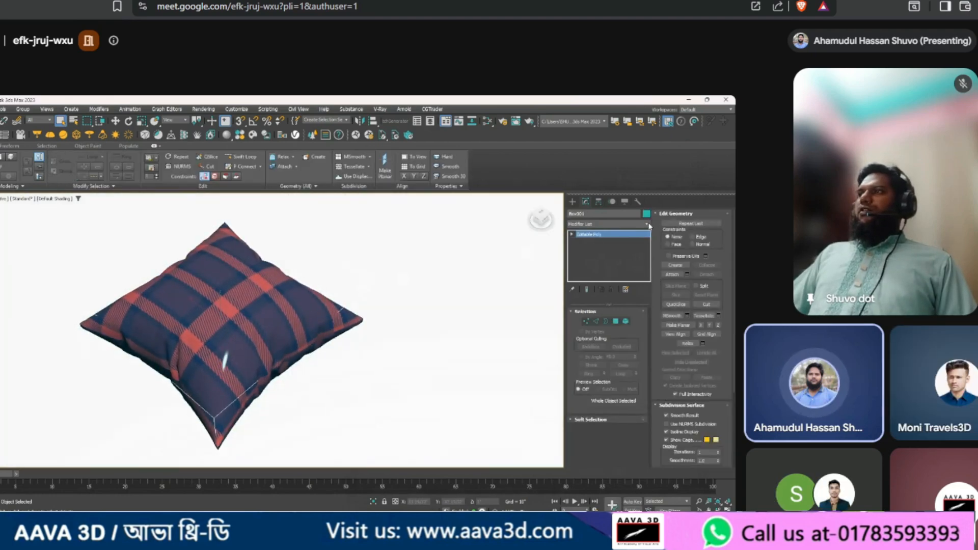
# Step: Add an Unwrap UVW modifier to the Editable Poly pillow and open its UV editor
pyautogui.click(647, 224)
pyautogui.write('u')
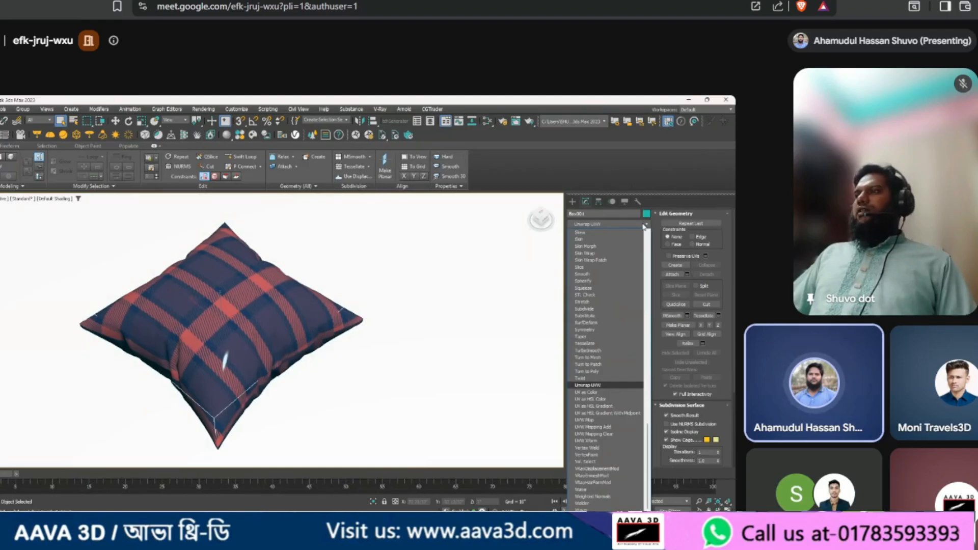
pyautogui.click(589, 386)
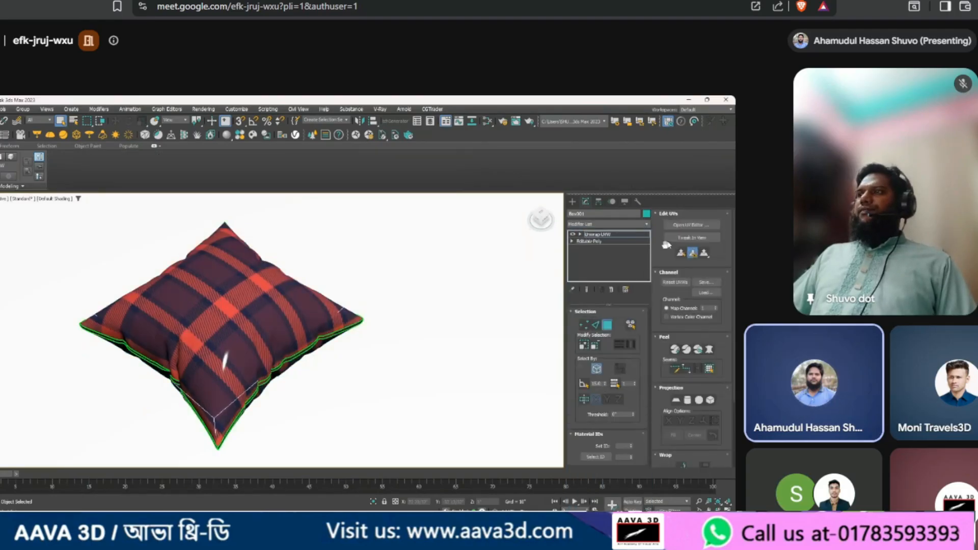
pyautogui.click(692, 224)
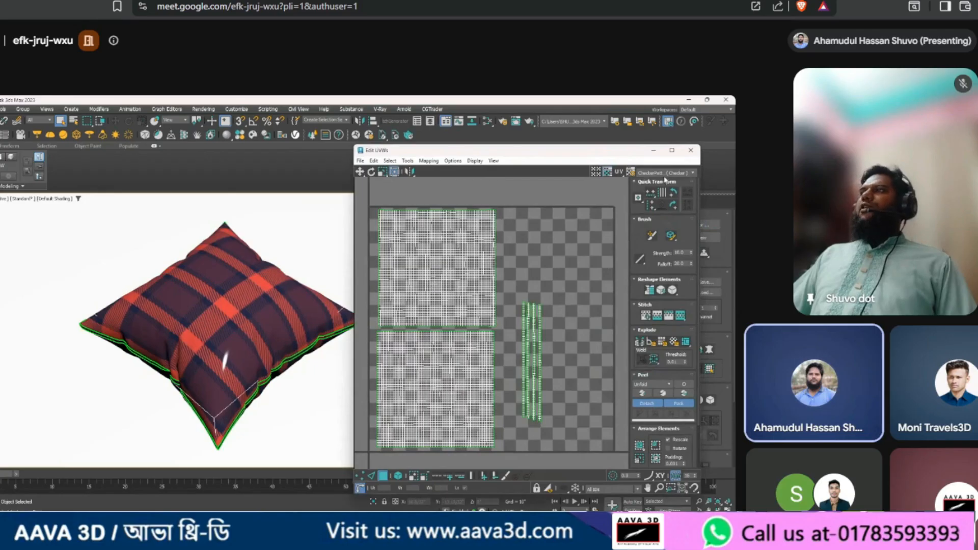
# Step: Close the UV editor and remove the Unwrap UVW modifier from the Editable Poly pillow
pyautogui.click(691, 150)
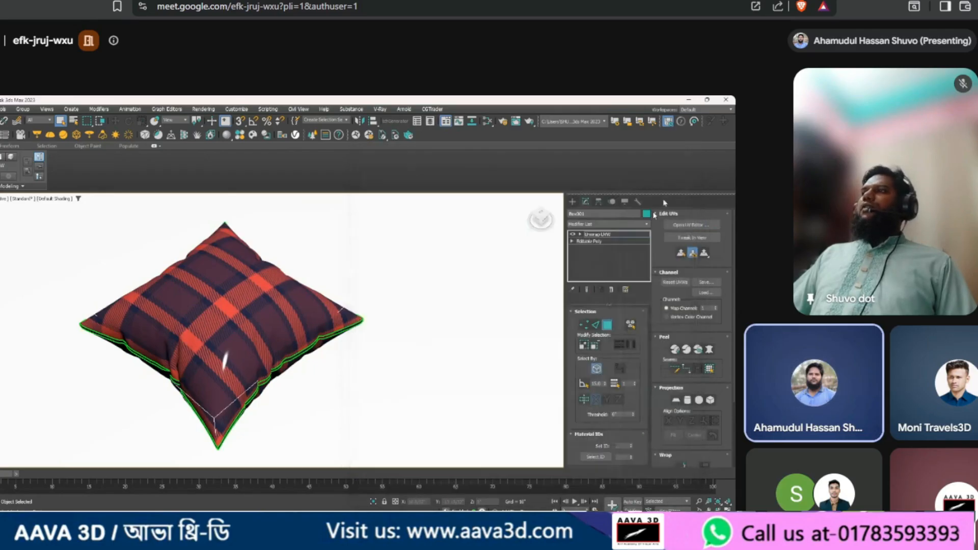
pyautogui.click(612, 290)
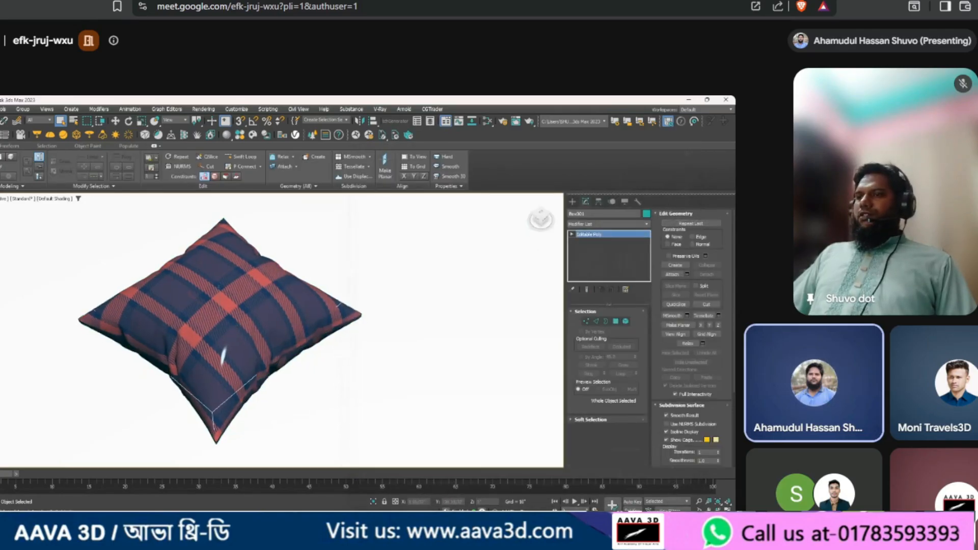
# Step: Switch to Hi3D in the browser, inspect the generated pillow, and download it in obj format
pyautogui.moveTo(353, 523)
pyautogui.click(377, 480)
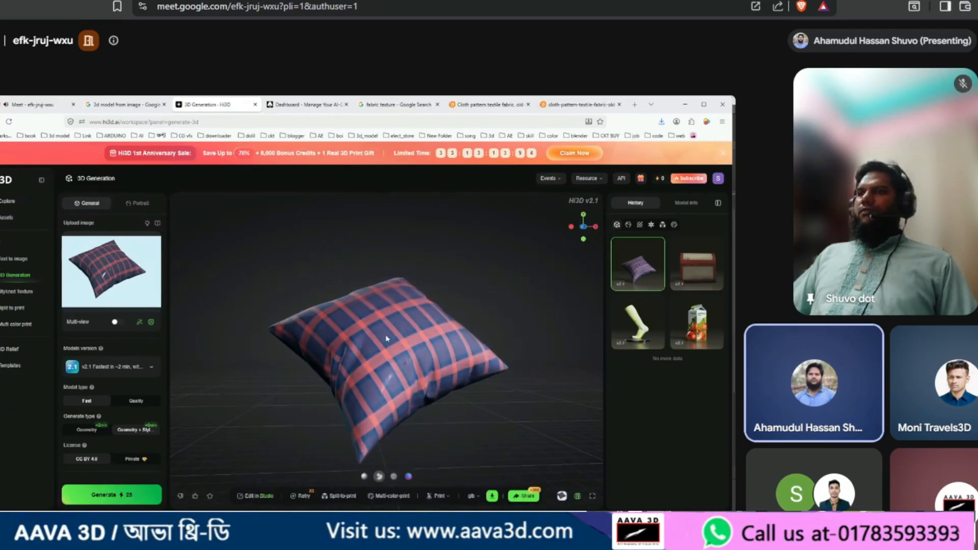
pyautogui.moveTo(396, 370); pyautogui.dragTo(458, 400)
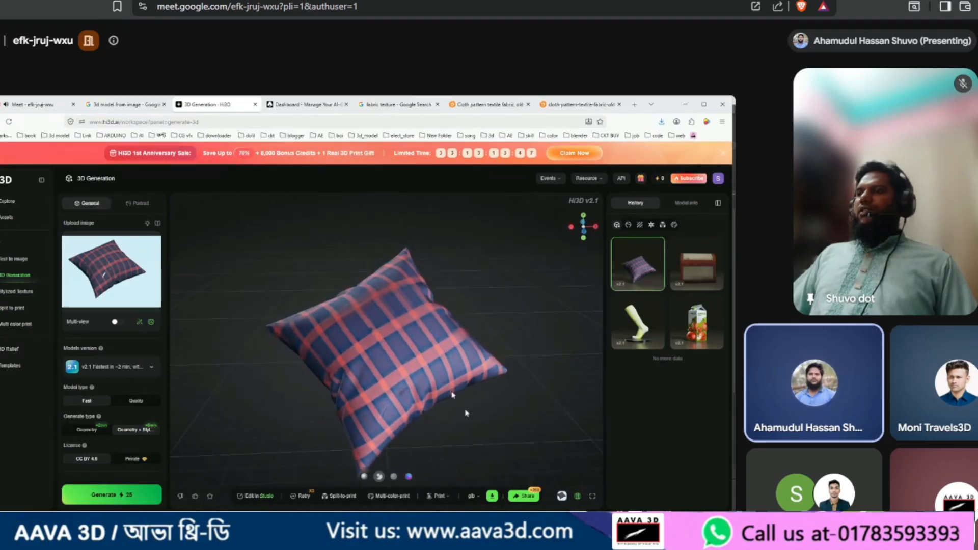
pyautogui.click(479, 503)
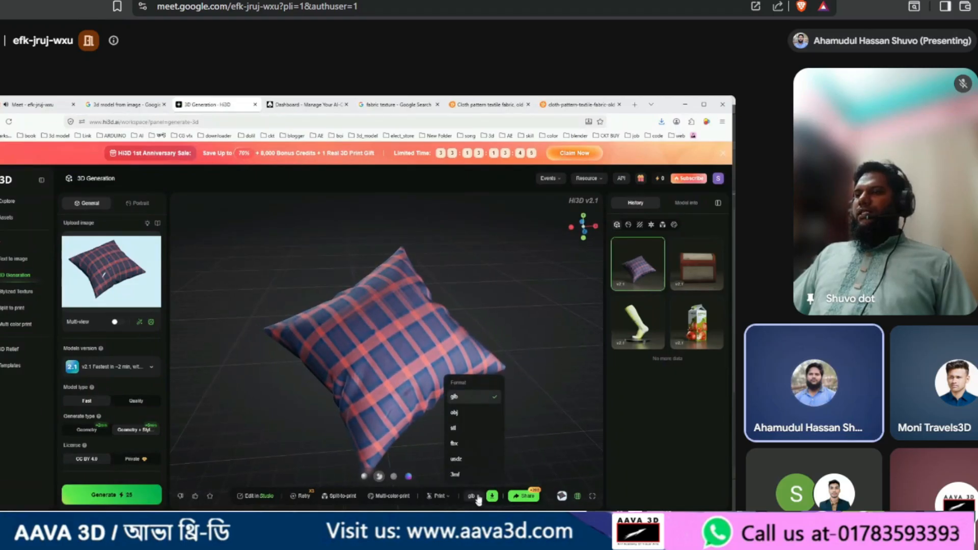
pyautogui.click(469, 417)
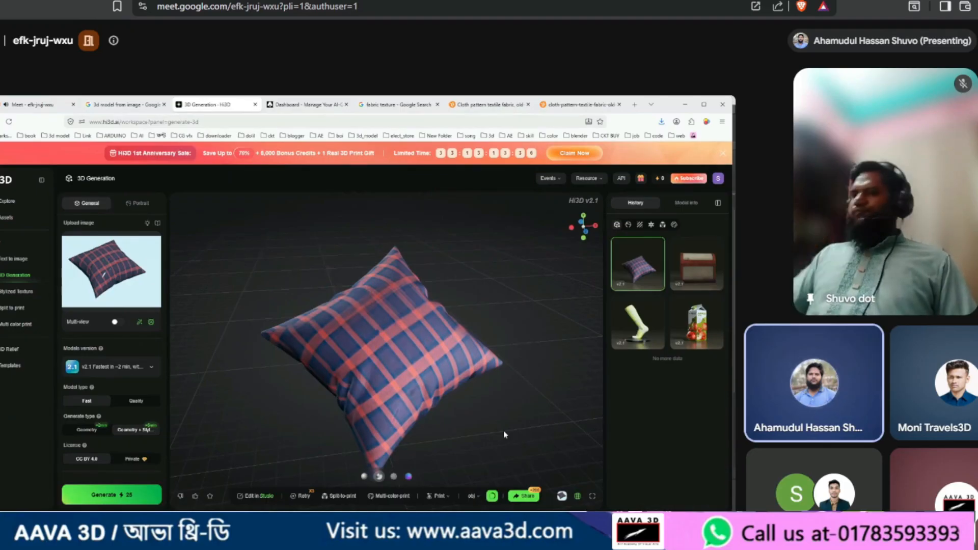
pyautogui.click(480, 496)
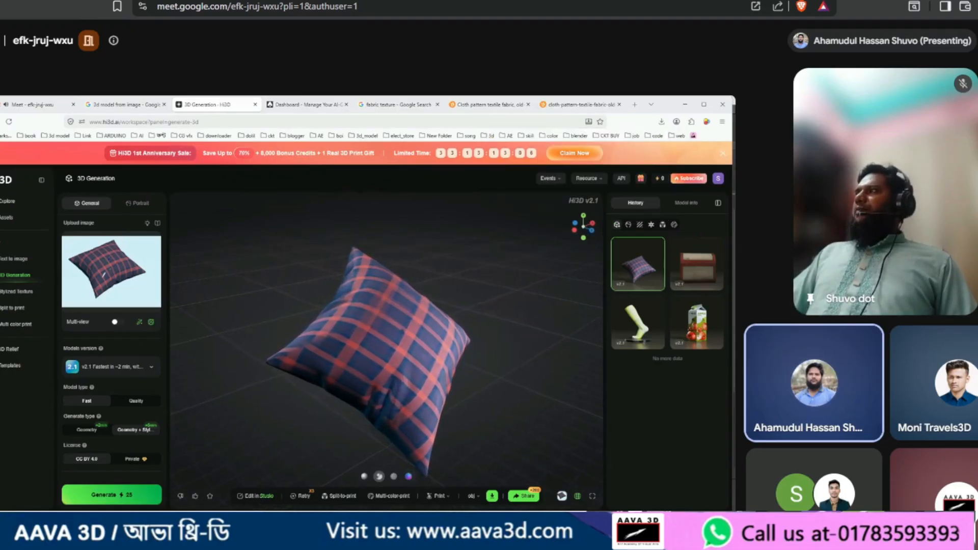
# Step: Examine the texture PNGs in the chestbox map folder at a larger thumbnail size, including the Normal and Normal_OpenGL maps
pyautogui.moveTo(734, 130); pyautogui.dragTo(581, 145)
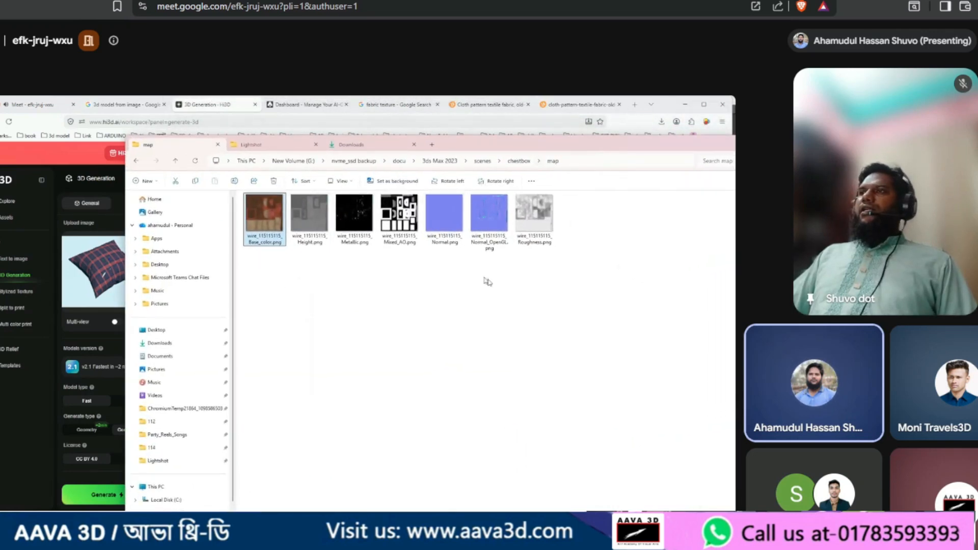
pyautogui.keyDown('ctrl'); pyautogui.scroll(3, 497, 283); pyautogui.keyUp('ctrl')
pyautogui.keyDown('ctrl'); pyautogui.scroll(1, 499, 293); pyautogui.keyUp('ctrl')
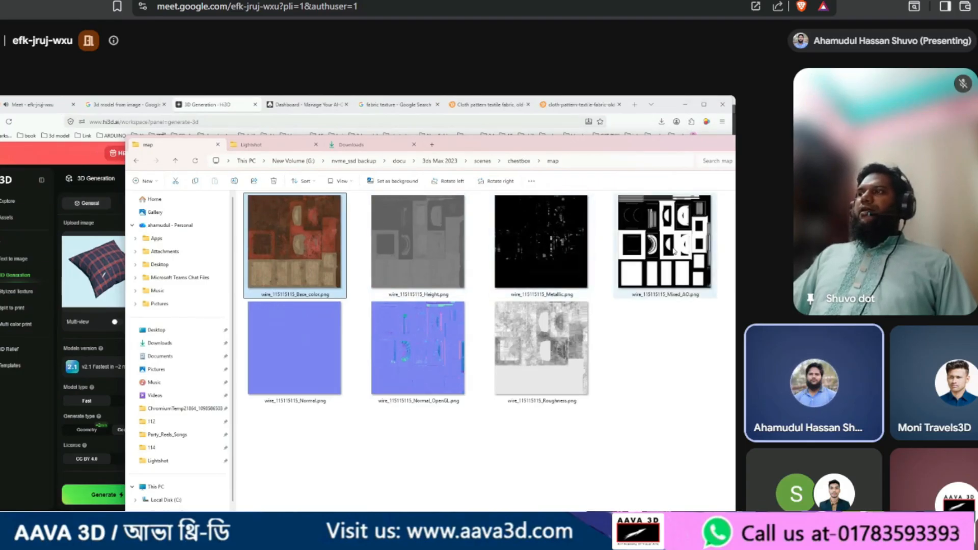
pyautogui.click(303, 350)
pyautogui.click(443, 350)
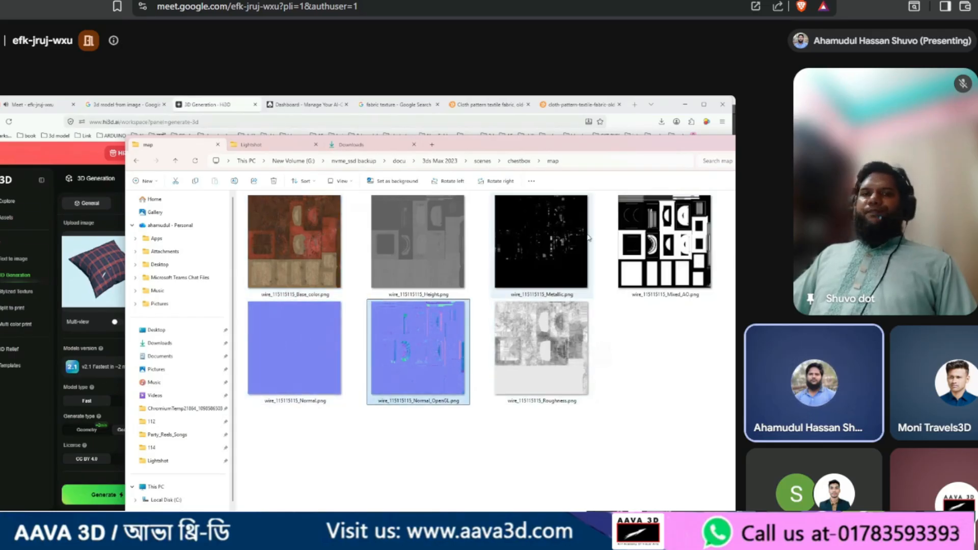
pyautogui.moveTo(620, 146); pyautogui.dragTo(497, 135)
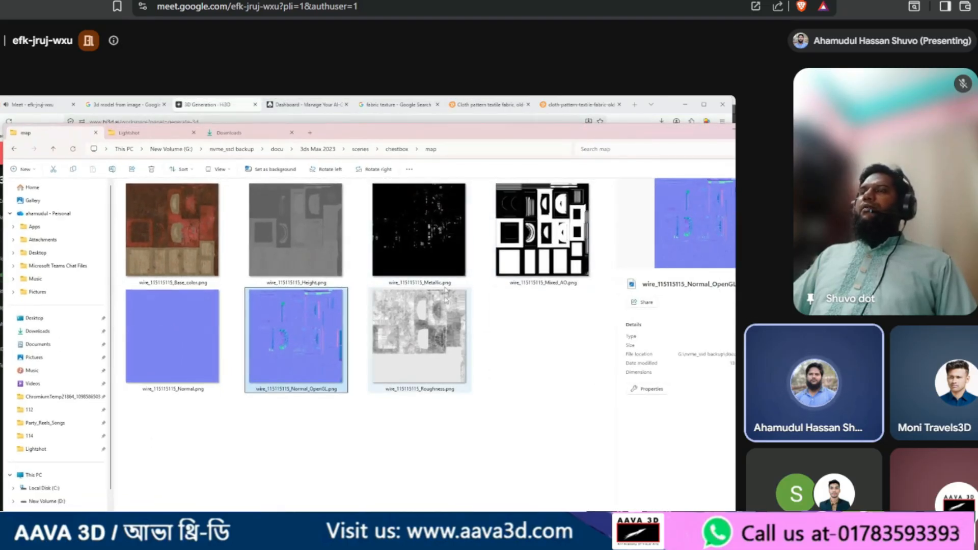
pyautogui.moveTo(604, 137); pyautogui.dragTo(548, 142)
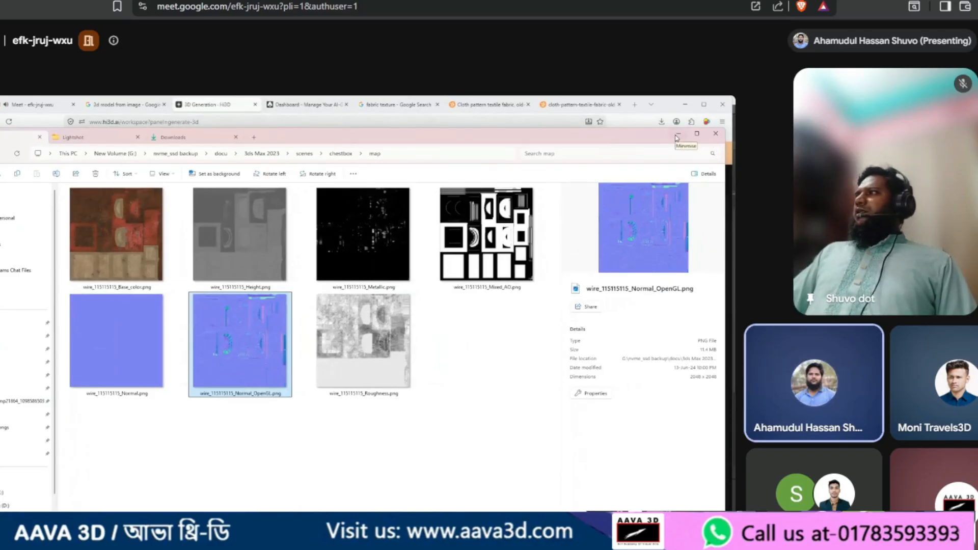
pyautogui.moveTo(356, 139); pyautogui.dragTo(977, 134)
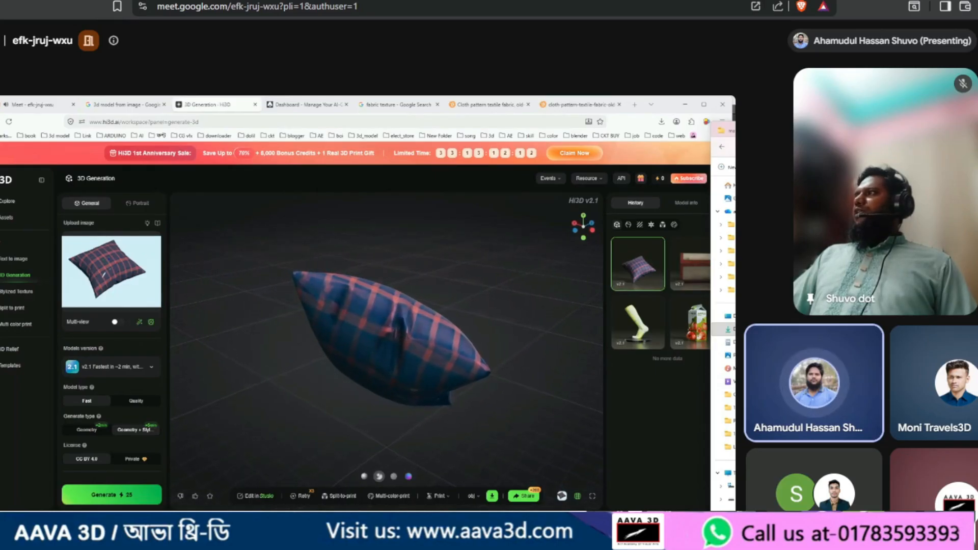
# Step: Compare the downloaded model's diffuse_0.png with the original plaid fabric image and close both images
pyautogui.moveTo(735, 133); pyautogui.dragTo(584, 155)
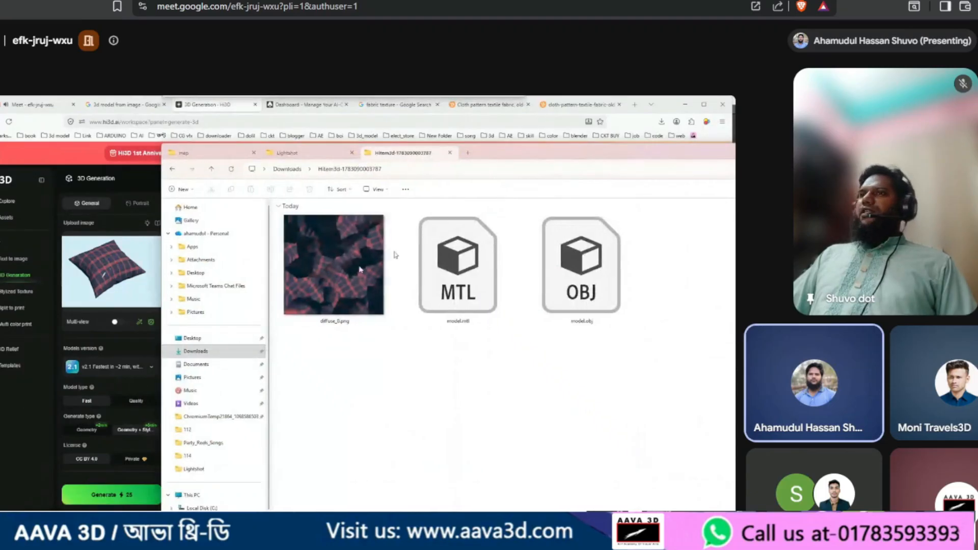
pyautogui.click(320, 269)
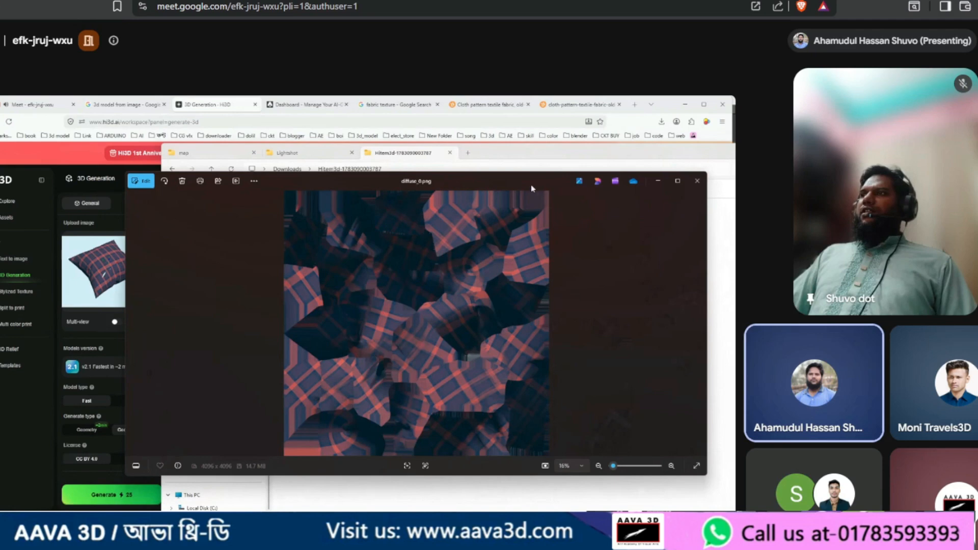
pyautogui.moveTo(531, 185); pyautogui.dragTo(376, 161)
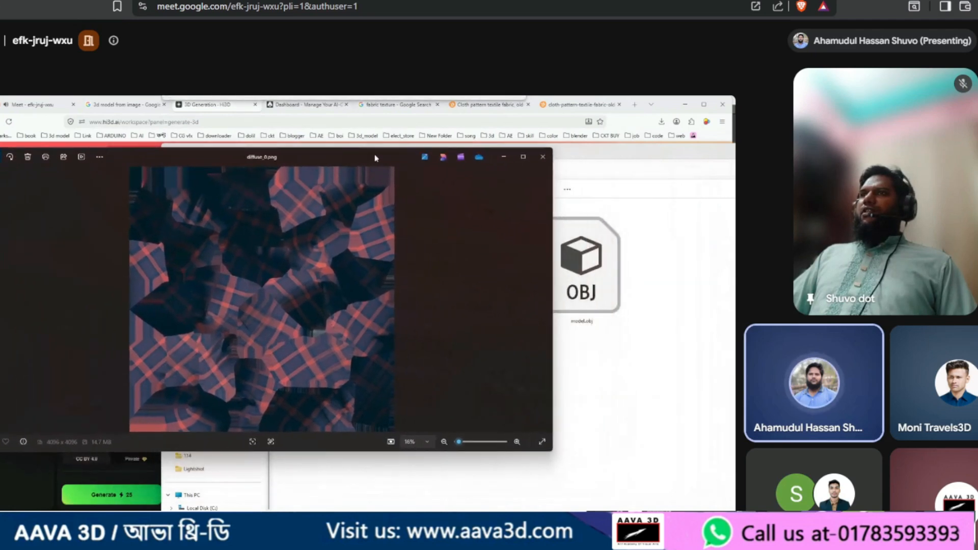
pyautogui.click(330, 500)
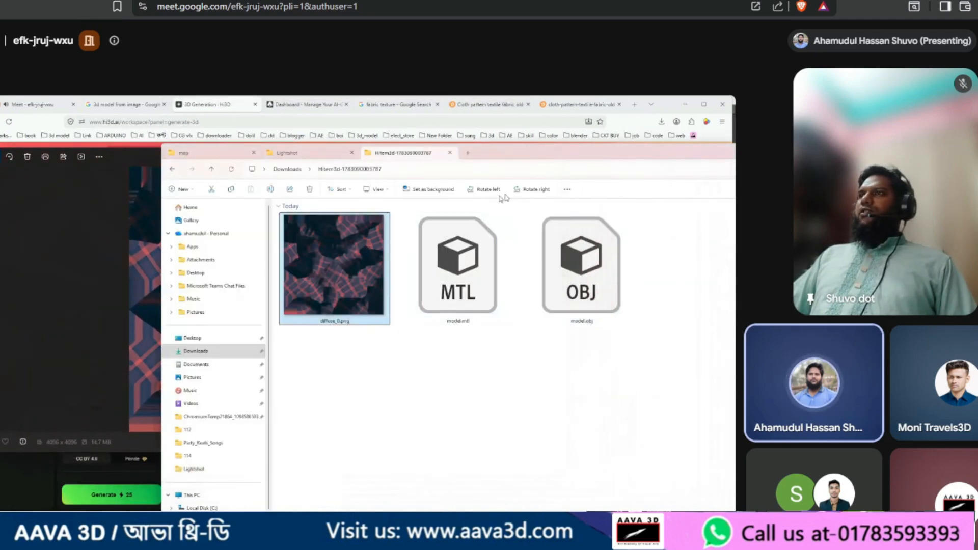
pyautogui.moveTo(585, 152); pyautogui.dragTo(733, 199)
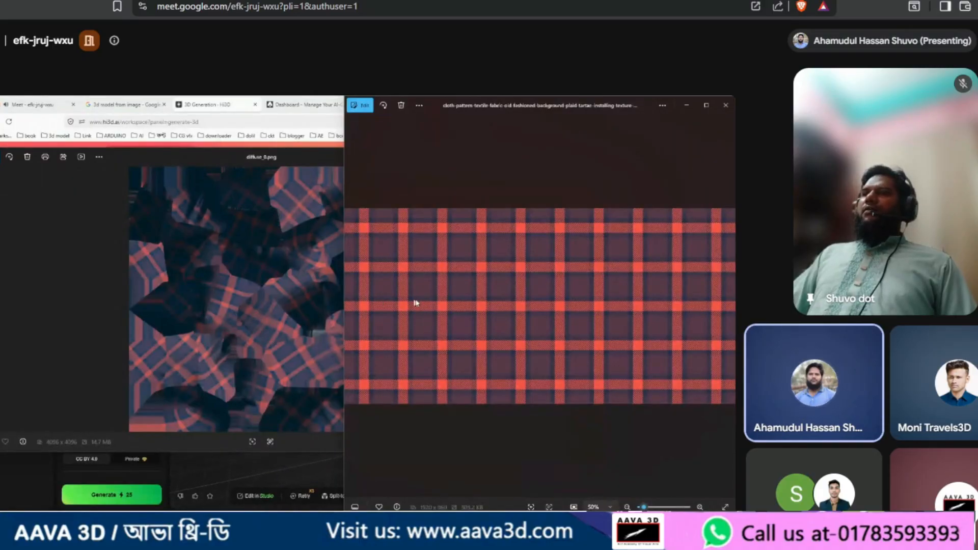
pyautogui.click(726, 105)
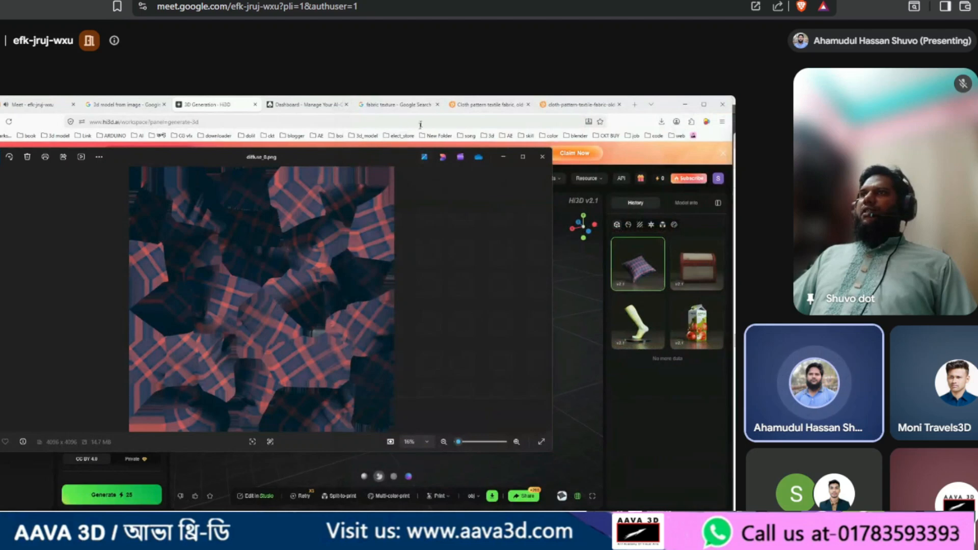
pyautogui.click(542, 157)
# Step: Switch to 3ds Max and import the downloaded model.obj into the pillow scene
pyautogui.hotkey('alt', 'Tab')
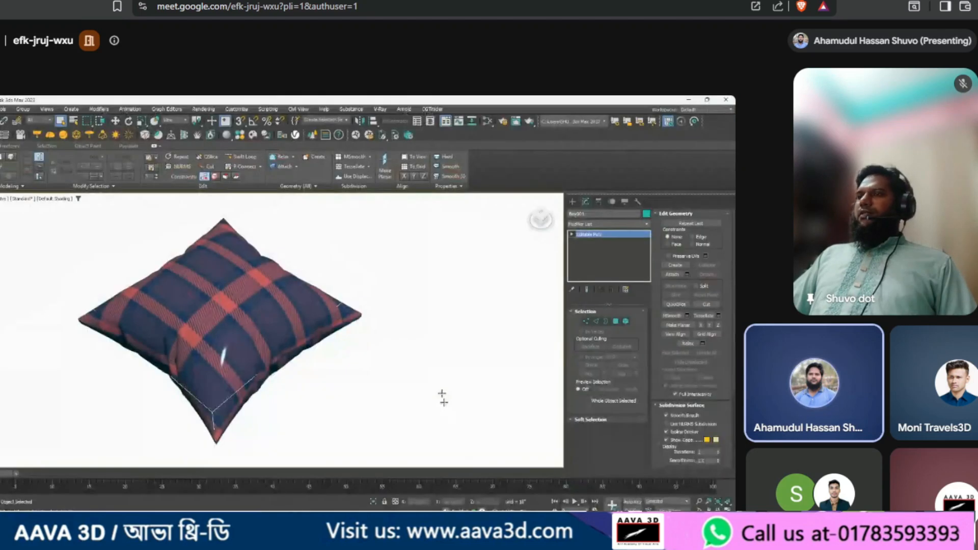
pyautogui.scroll(-5, 375, 370)
pyautogui.keyDown('alt'); pyautogui.moveTo(308, 343); pyautogui.dragTo(336, 326, button='middle'); pyautogui.keyUp('alt')
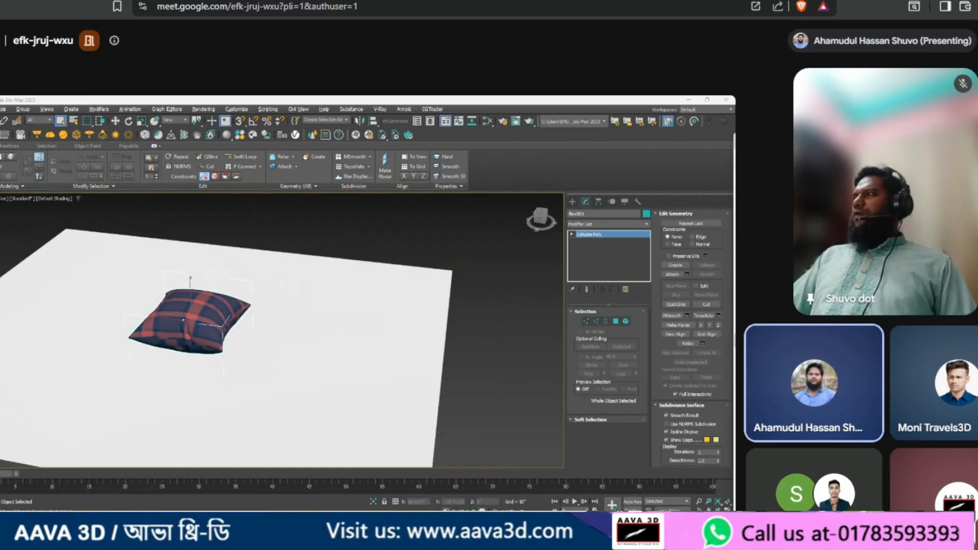
pyautogui.moveTo(733, 326); pyautogui.dragTo(418, 246)
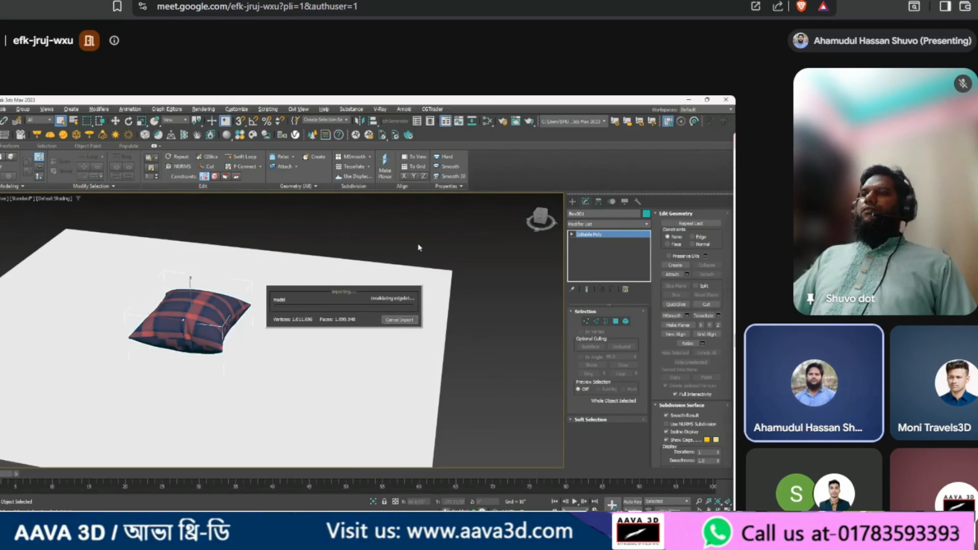
# Step: Raise the imported pillow mesh vertically from its original position on the floor plane
pyautogui.press('w')
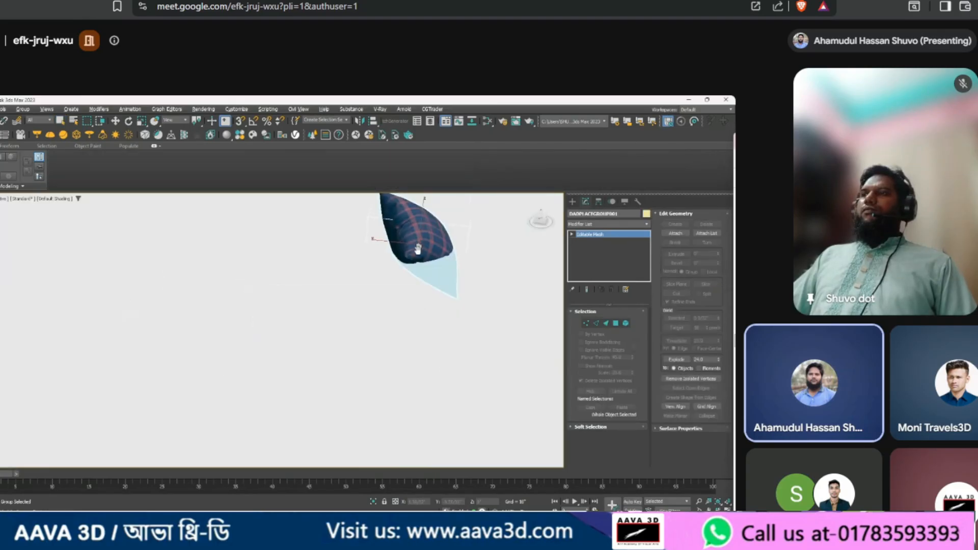
pyautogui.moveTo(419, 247); pyautogui.dragTo(356, 310, button='middle')
pyautogui.keyDown('alt'); pyautogui.moveTo(430, 332); pyautogui.dragTo(360, 295, button='middle'); pyautogui.keyUp('alt')
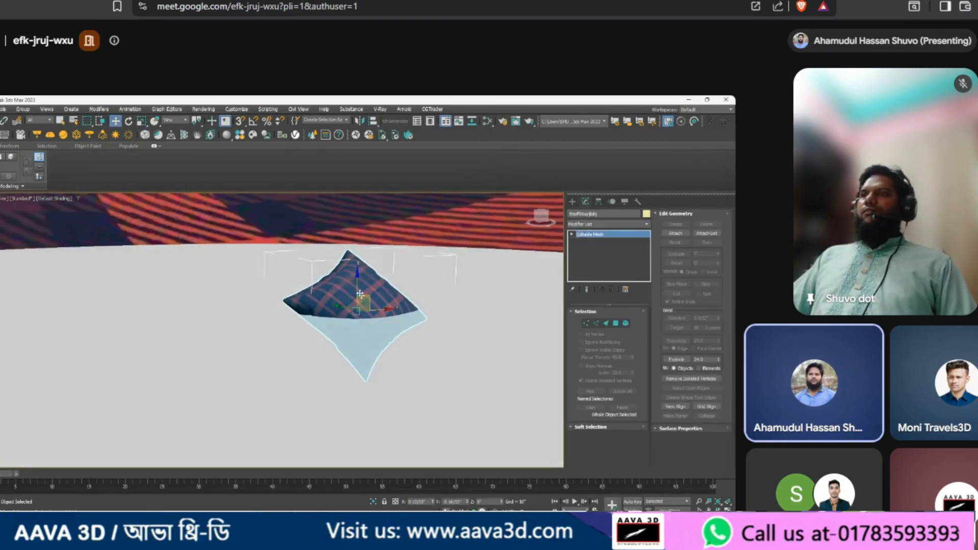
pyautogui.moveTo(358, 281); pyautogui.dragTo(363, 218)
pyautogui.scroll(-6, 353, 297)
pyautogui.keyDown('alt'); pyautogui.moveTo(353, 293); pyautogui.dragTo(372, 285, button='middle'); pyautogui.keyUp('alt')
pyautogui.scroll(10, 355, 300)
pyautogui.scroll(-8, 355, 300)
pyautogui.scroll(3, 356, 301)
pyautogui.scroll(-8, 365, 303)
# Step: Scale the imported pillow to 10000% and reduce it uniformly by eye towards the modelled pillow's size
pyautogui.press('r')
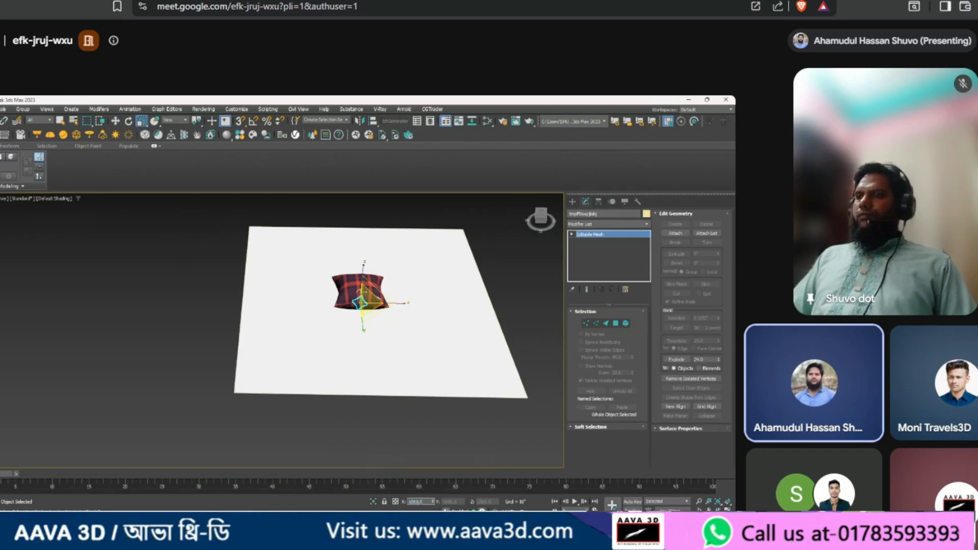
pyautogui.write('10000')
pyautogui.press('Return')
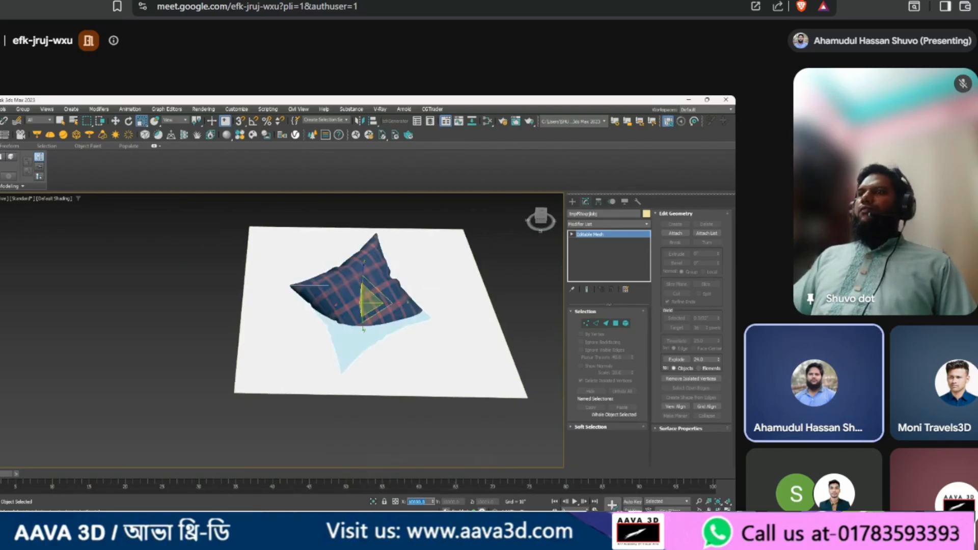
pyautogui.scroll(3, 377, 325)
pyautogui.keyDown('alt'); pyautogui.moveTo(389, 299); pyautogui.dragTo(430, 301, button='middle'); pyautogui.keyUp('alt')
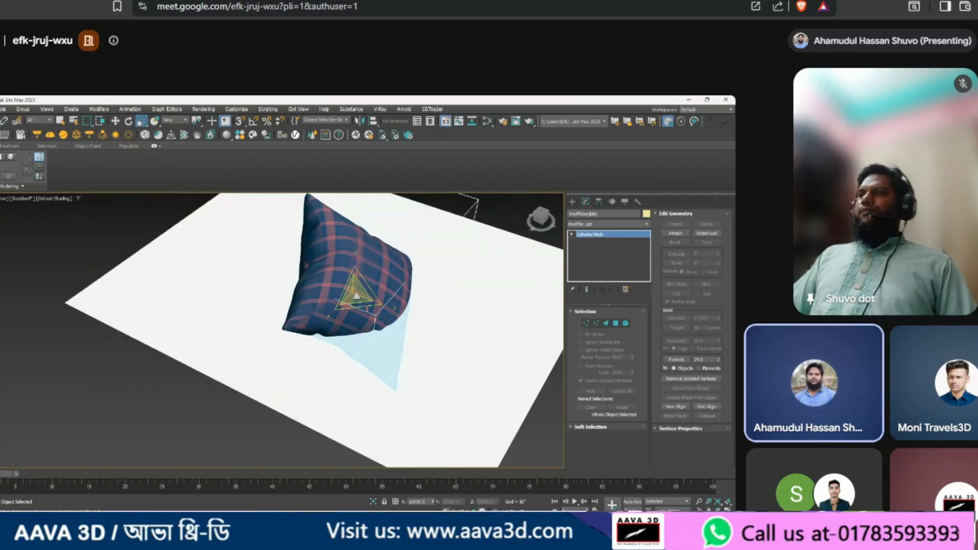
pyautogui.moveTo(356, 295); pyautogui.dragTo(350, 325)
# Step: Move the imported pillow beside the modelled pillow and lift it clear of the floor plane
pyautogui.press('w')
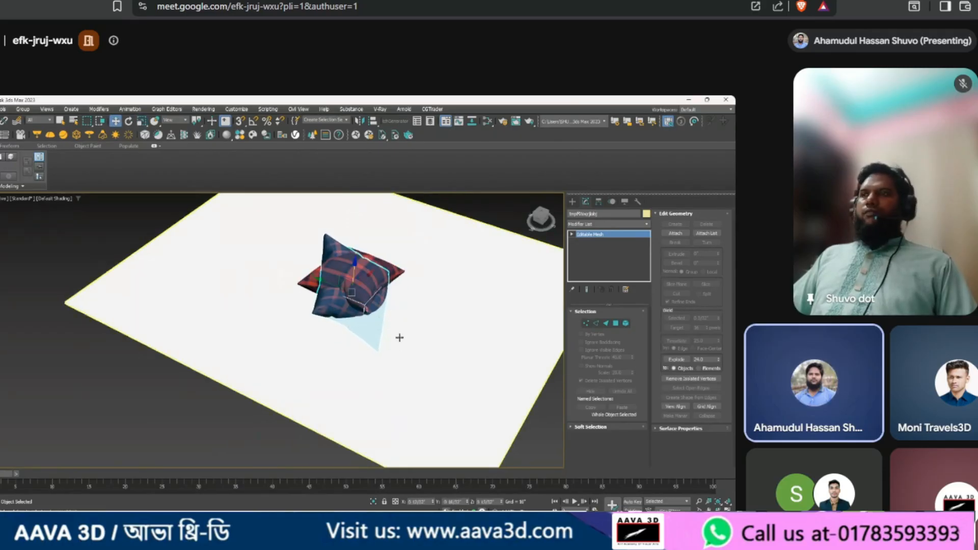
pyautogui.keyDown('alt'); pyautogui.moveTo(416, 289); pyautogui.dragTo(393, 303, button='middle'); pyautogui.keyUp('alt')
pyautogui.scroll(4, 448, 293)
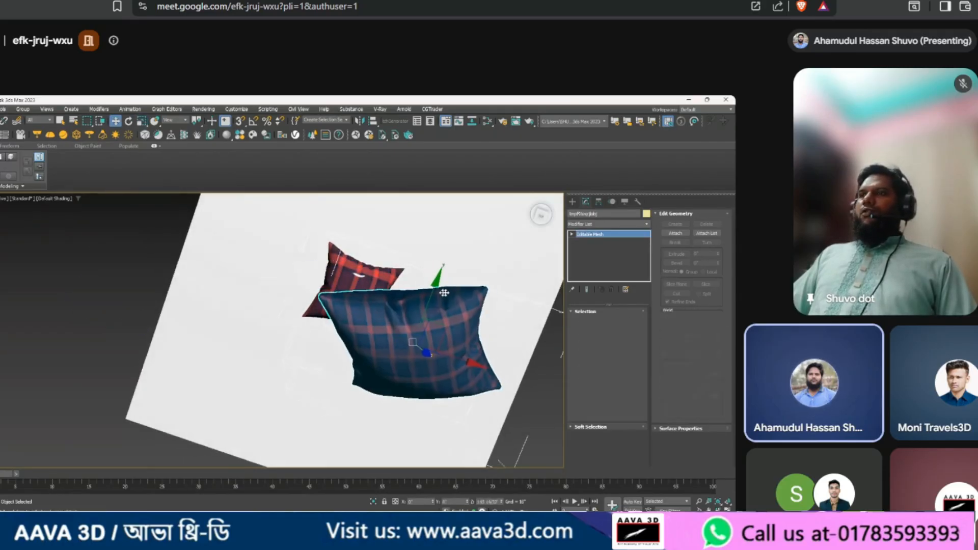
pyautogui.moveTo(448, 293)
pyautogui.mouseDown()
pyautogui.moveTo(362, 297)
pyautogui.moveTo(466, 294)
pyautogui.mouseUp()
pyautogui.keyDown('alt'); pyautogui.moveTo(466, 295); pyautogui.dragTo(423, 319, button='middle'); pyautogui.keyUp('alt')
pyautogui.scroll(5, 455, 278)
pyautogui.moveTo(420, 320); pyautogui.dragTo(433, 232)
pyautogui.keyDown('alt'); pyautogui.moveTo(413, 320); pyautogui.dragTo(384, 322, button='middle'); pyautogui.keyUp('alt')
# Step: Scale the imported pillow down slightly by eye and adjust its position next to the modelled pillow
pyautogui.press('r')
pyautogui.moveTo(402, 279); pyautogui.dragTo(393, 296)
pyautogui.press('w')
pyautogui.moveTo(423, 275)
pyautogui.keyDown('alt'); pyautogui.mouseDown(button='middle')
pyautogui.moveTo(418, 287)
pyautogui.moveTo(424, 269)
pyautogui.mouseUp(button='middle'); pyautogui.keyUp('alt')
pyautogui.moveTo(413, 267); pyautogui.dragTo(393, 319)
pyautogui.keyDown('alt'); pyautogui.moveTo(392, 318); pyautogui.dragTo(404, 284, button='middle'); pyautogui.keyUp('alt')
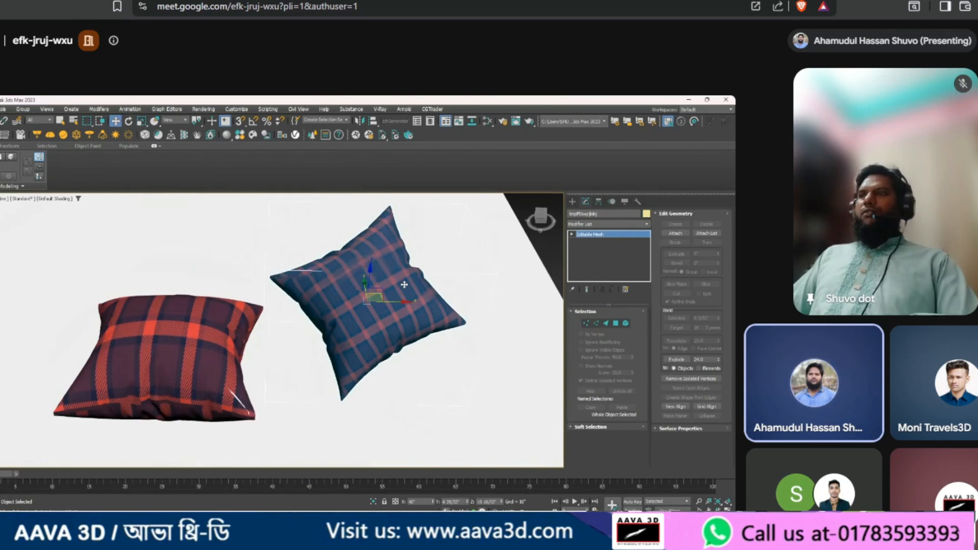
# Step: Turn on edged faces, clear the selection, and examine the imported pillow's triangle density up close
pyautogui.press('F4')
pyautogui.moveTo(380, 320)
pyautogui.keyDown('alt'); pyautogui.mouseDown(button='middle')
pyautogui.moveTo(387, 316)
pyautogui.moveTo(345, 310)
pyautogui.moveTo(372, 305)
pyautogui.moveTo(360, 315)
pyautogui.moveTo(395, 325)
pyautogui.moveTo(409, 308)
pyautogui.moveTo(376, 308)
pyautogui.moveTo(392, 319)
pyautogui.mouseUp(button='middle'); pyautogui.keyUp('alt')
pyautogui.click(495, 286)
pyautogui.scroll(4, 377, 267)
pyautogui.scroll(2, 379, 280)
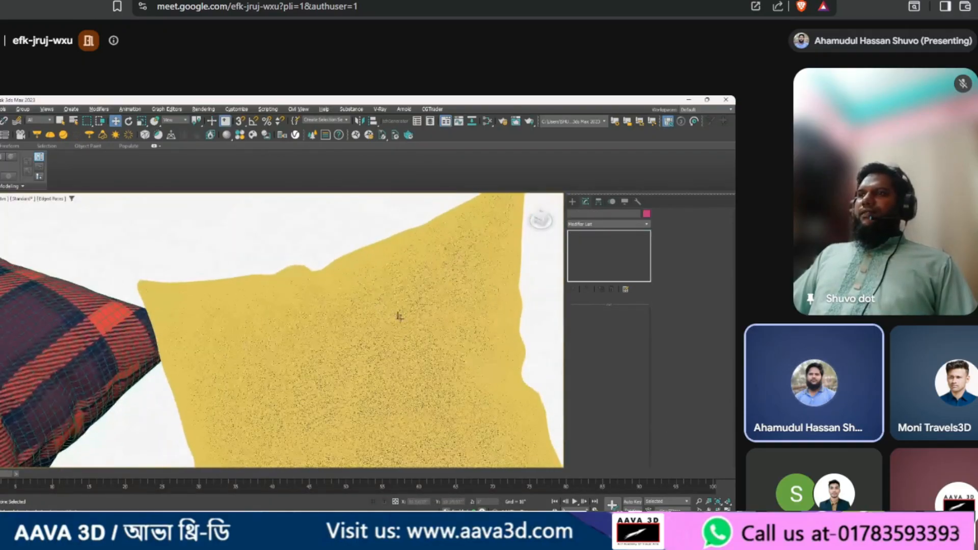
pyautogui.scroll(3, 393, 319)
pyautogui.scroll(10, 407, 344)
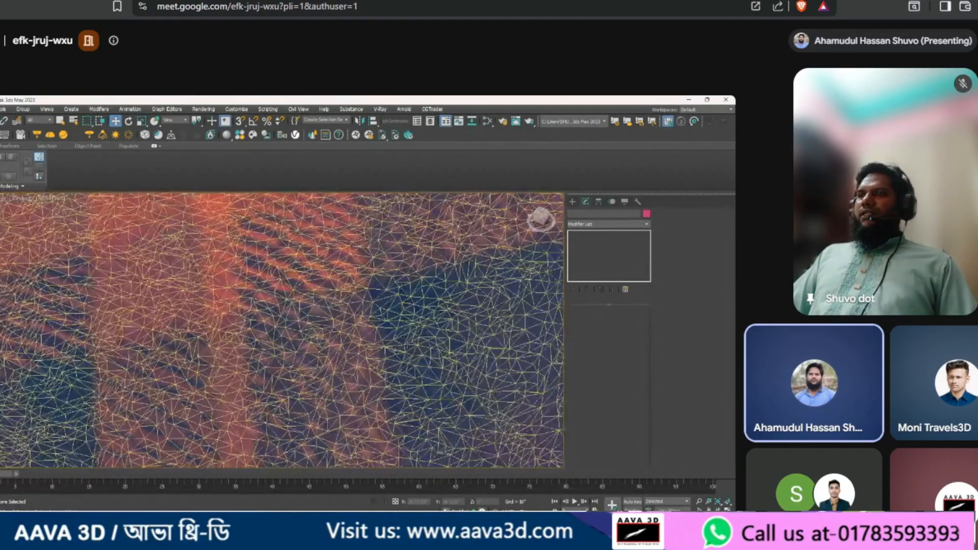
pyautogui.scroll(-10, 406, 344)
pyautogui.keyDown('alt'); pyautogui.moveTo(406, 354); pyautogui.dragTo(396, 333, button='middle'); pyautogui.keyUp('alt')
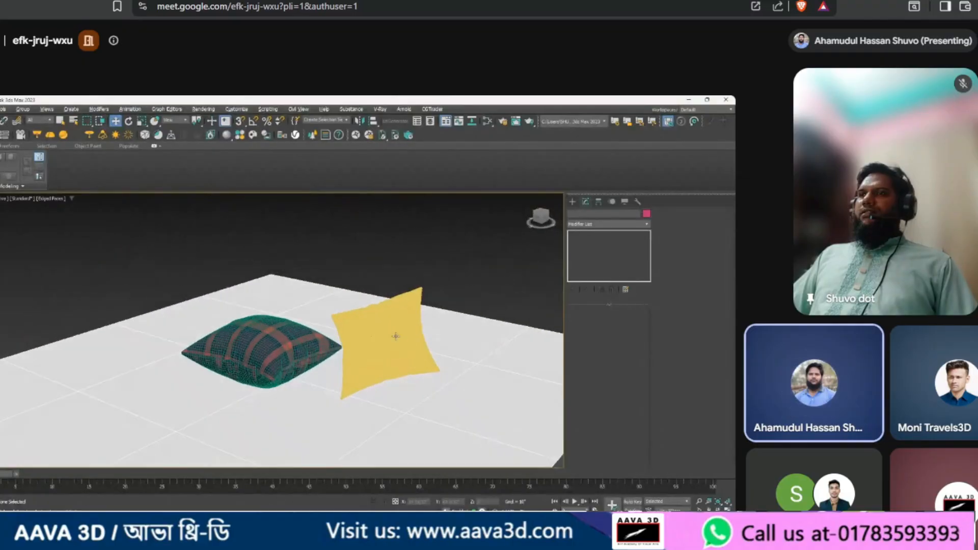
# Step: Select the modelled Editable Poly pillow and compare its mesh density with the imported pillow's
pyautogui.scroll(2, 287, 327)
pyautogui.click(288, 327)
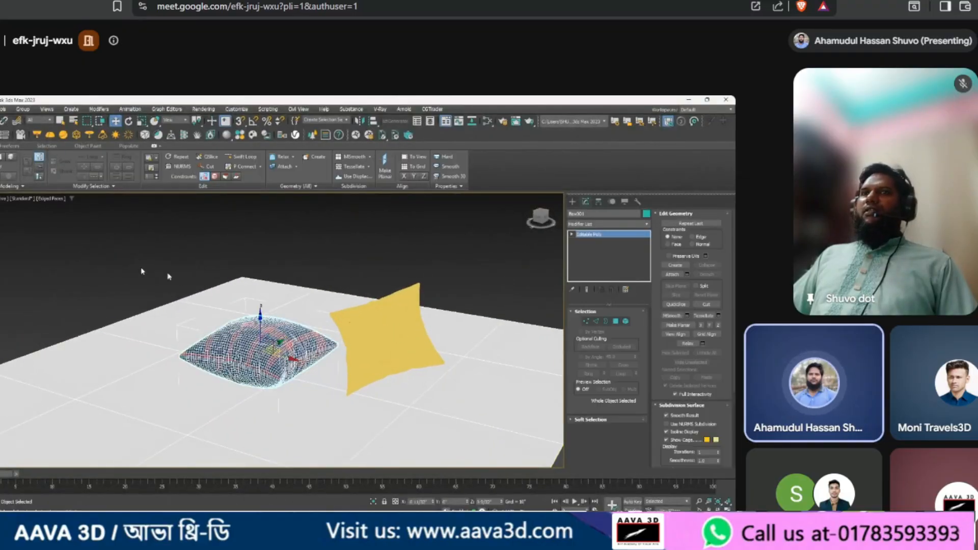
pyautogui.click(328, 261)
pyautogui.click(265, 340)
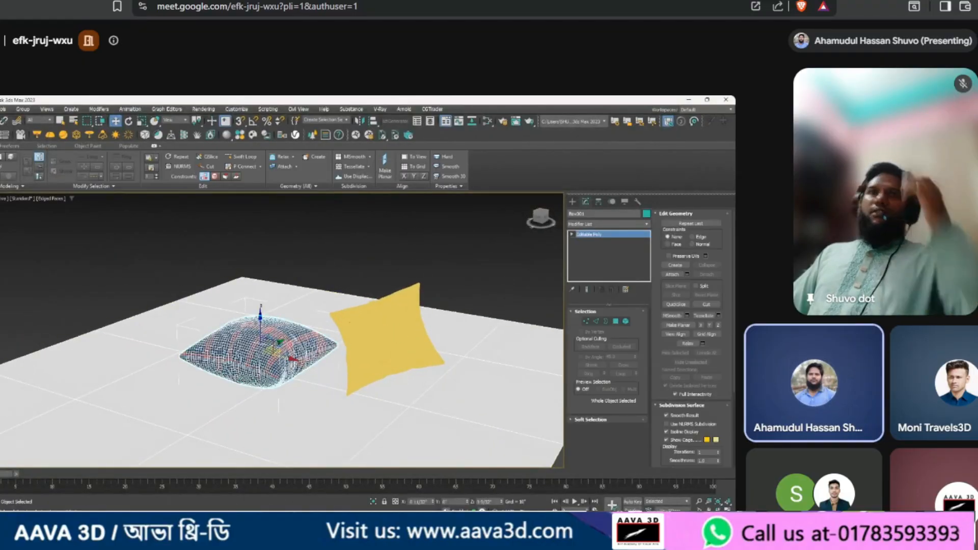
# Step: Configure the viewport statistics to report only the polygon count for the selection, with vertex count and frames per second turned off
pyautogui.click(0, 198)
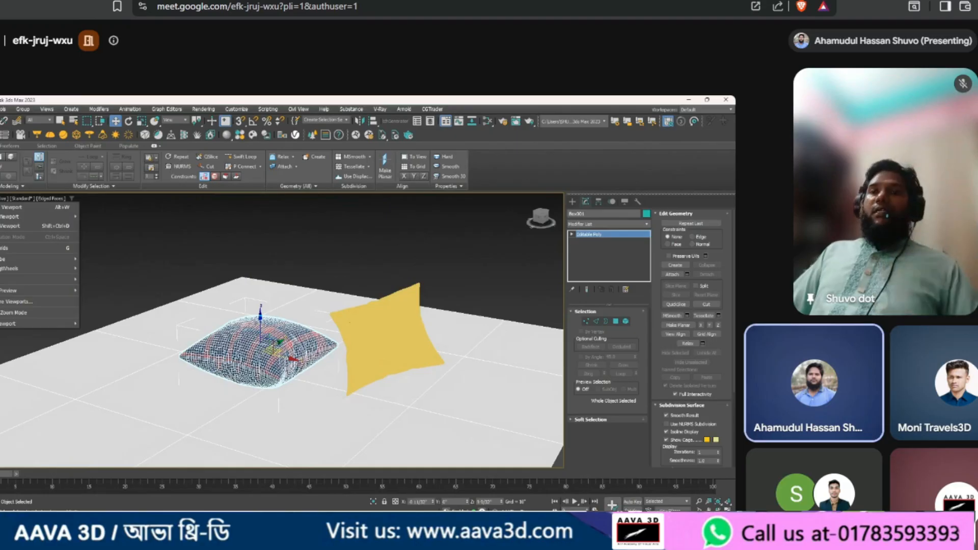
pyautogui.click(7, 302)
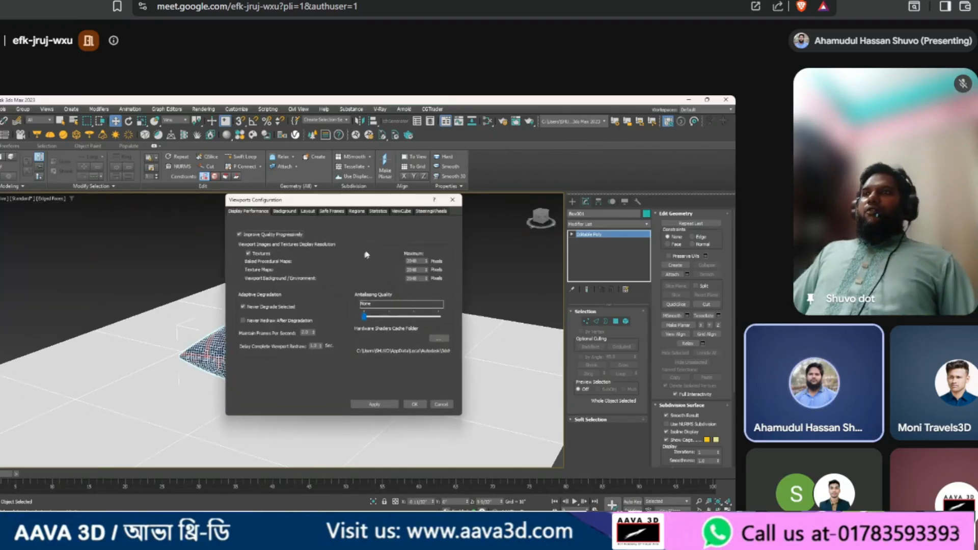
pyautogui.click(379, 211)
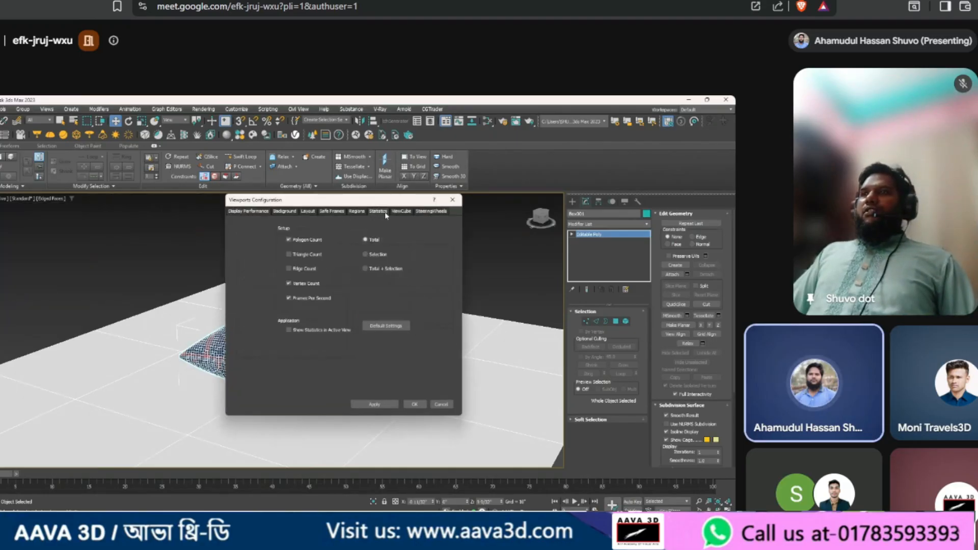
pyautogui.click(365, 254)
pyautogui.click(289, 255)
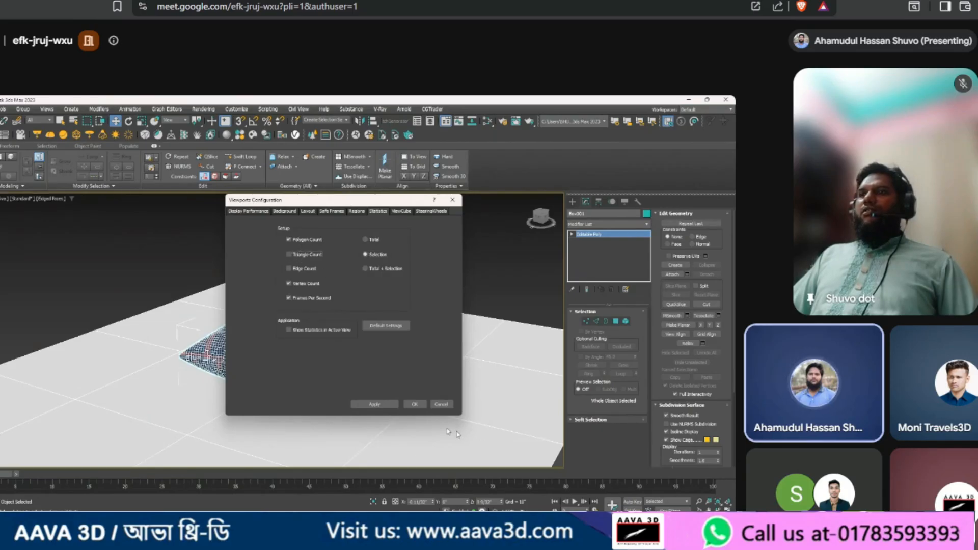
pyautogui.click(289, 298)
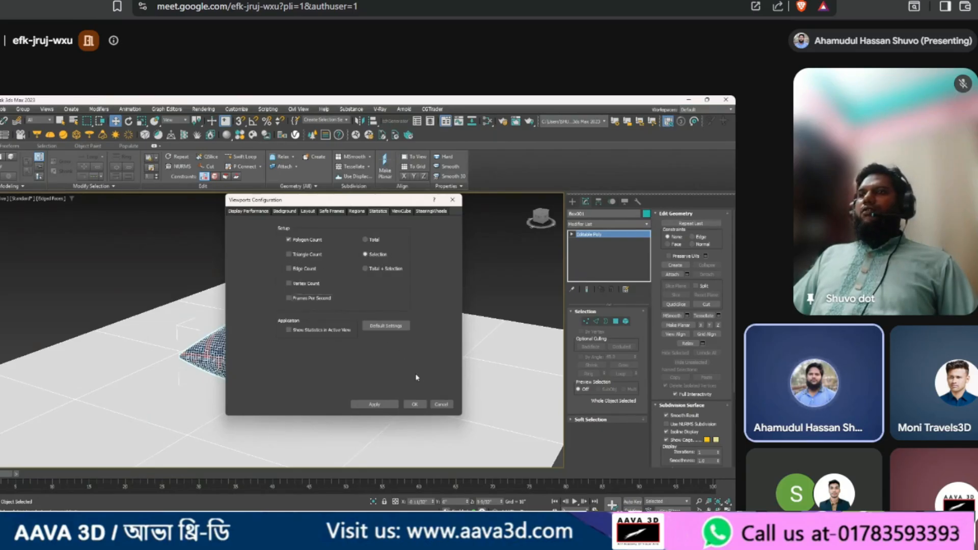
pyautogui.click(415, 404)
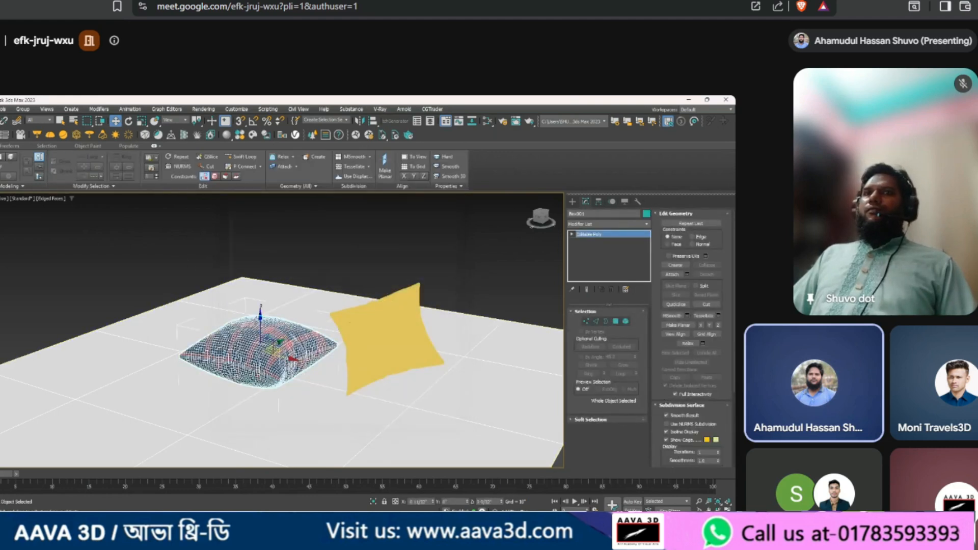
# Step: Set the viewport statistics to Total + Selection and show them in the active view
pyautogui.click(2, 198)
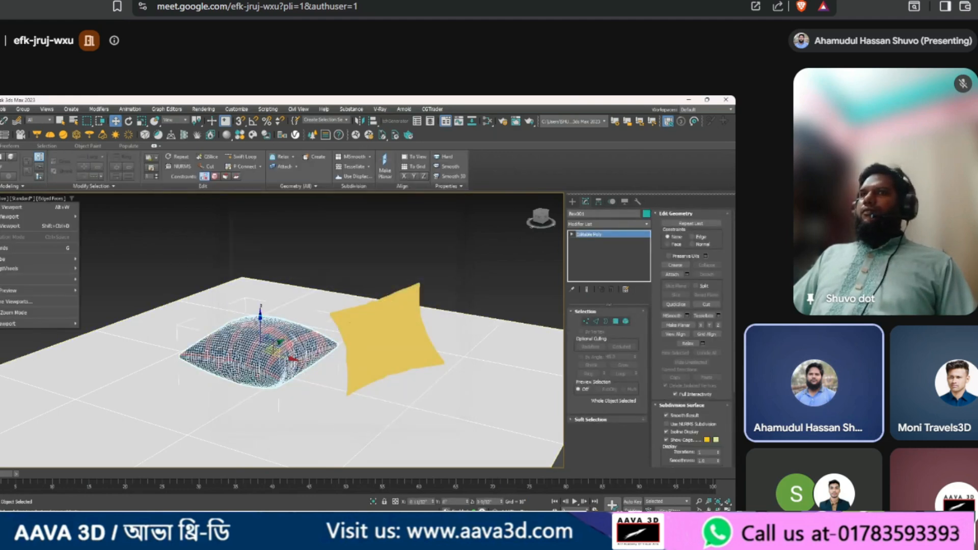
pyautogui.click(16, 302)
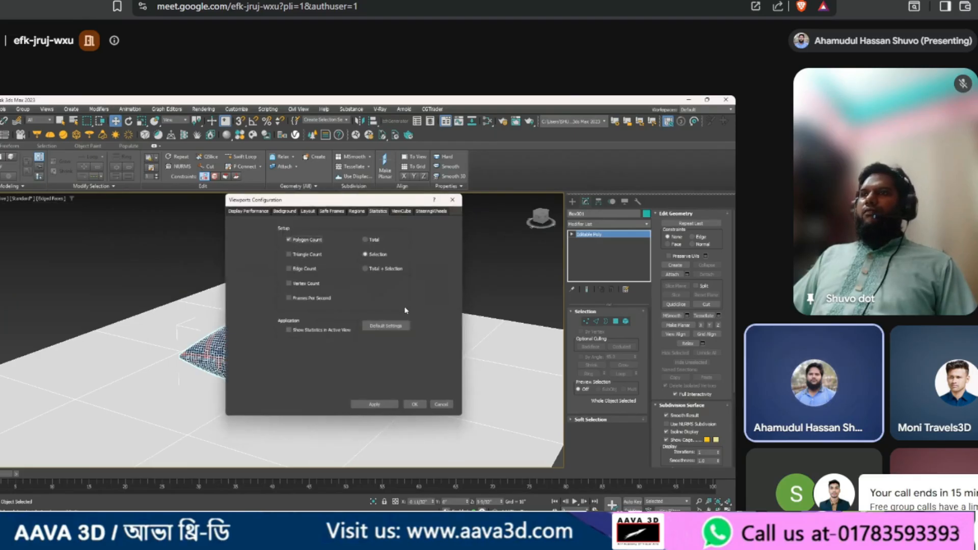
pyautogui.click(374, 270)
pyautogui.click(298, 330)
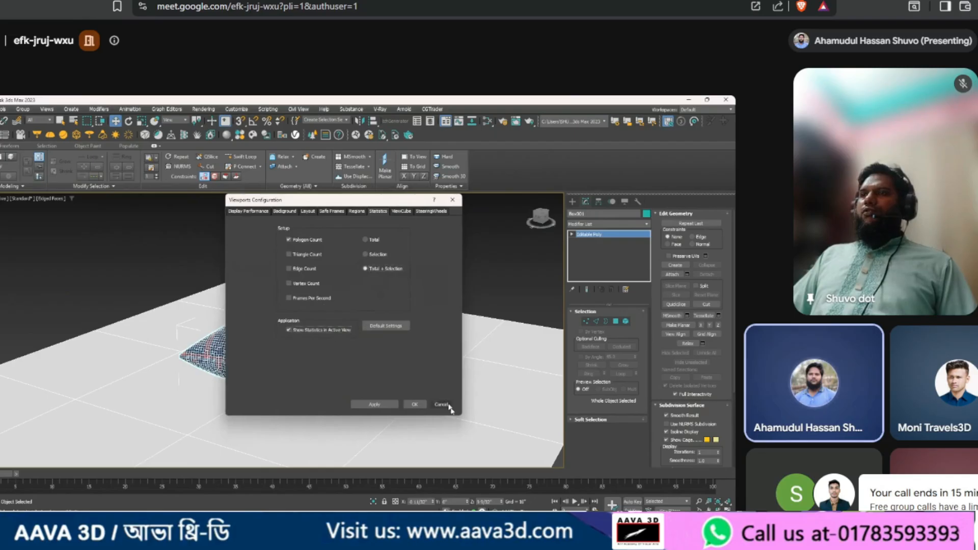
pyautogui.click(415, 404)
# Step: Select the modelled pillow and the imported pillow in turn to compare their polygon counts
pyautogui.click(305, 238)
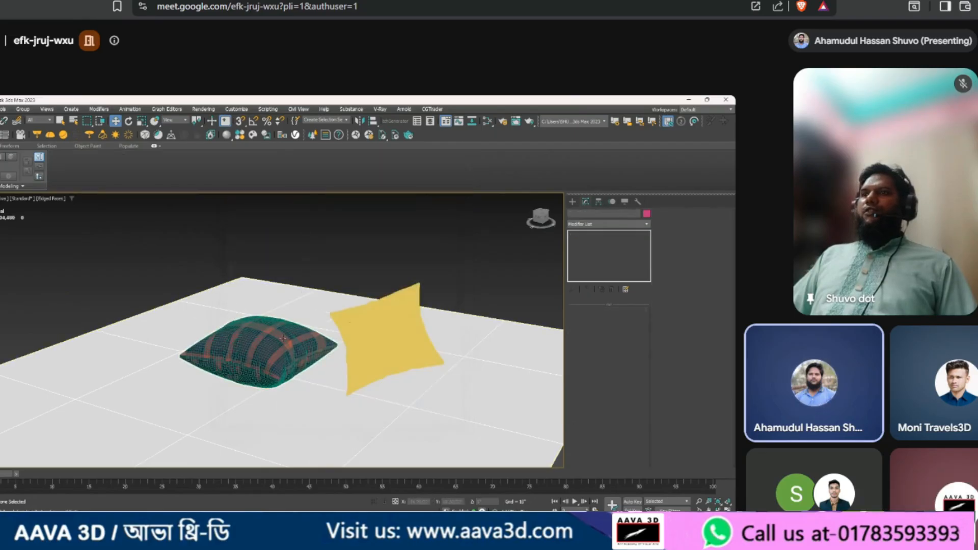
pyautogui.click(282, 338)
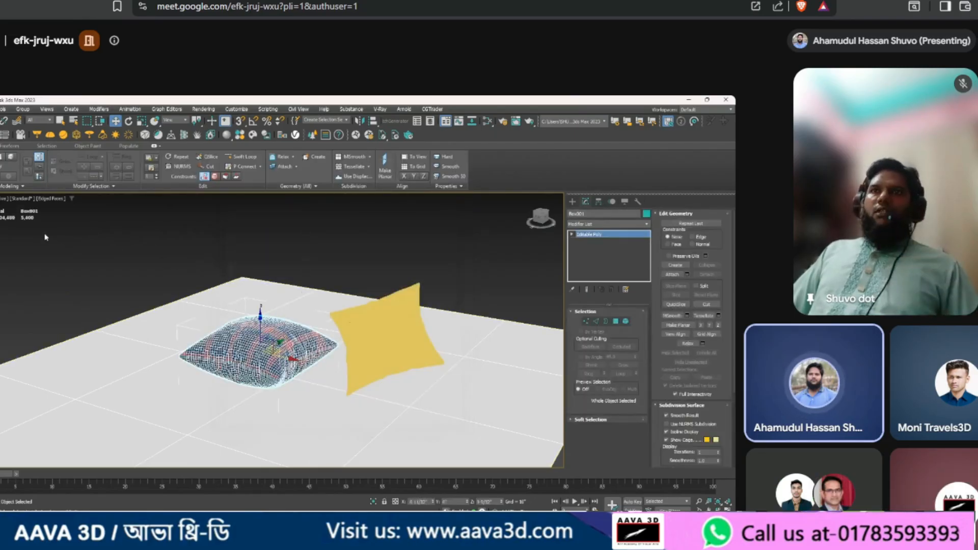
pyautogui.click(329, 248)
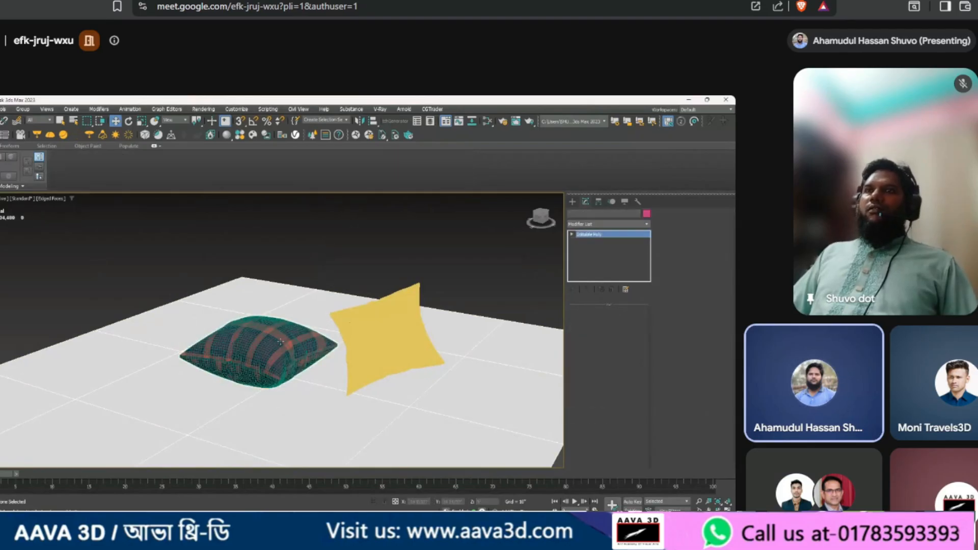
pyautogui.click(281, 342)
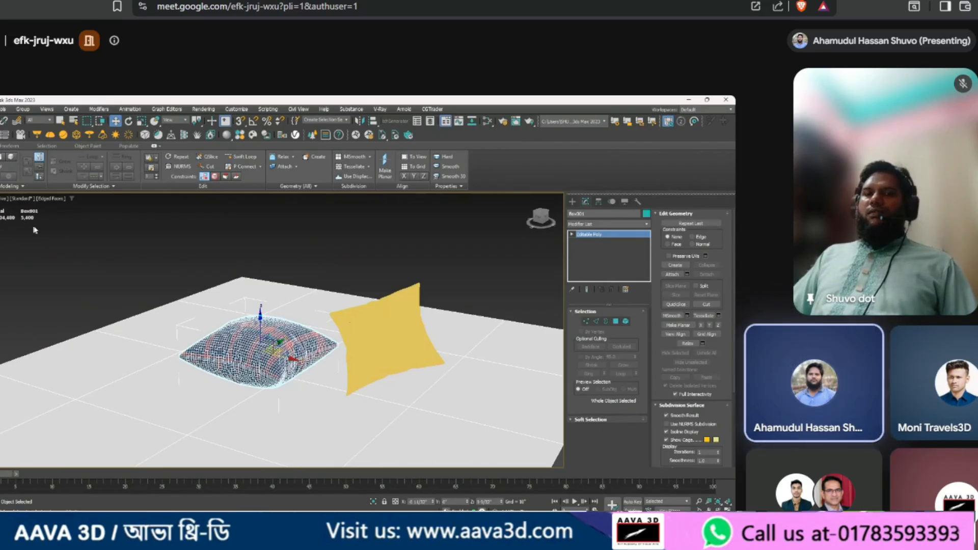
pyautogui.click(411, 294)
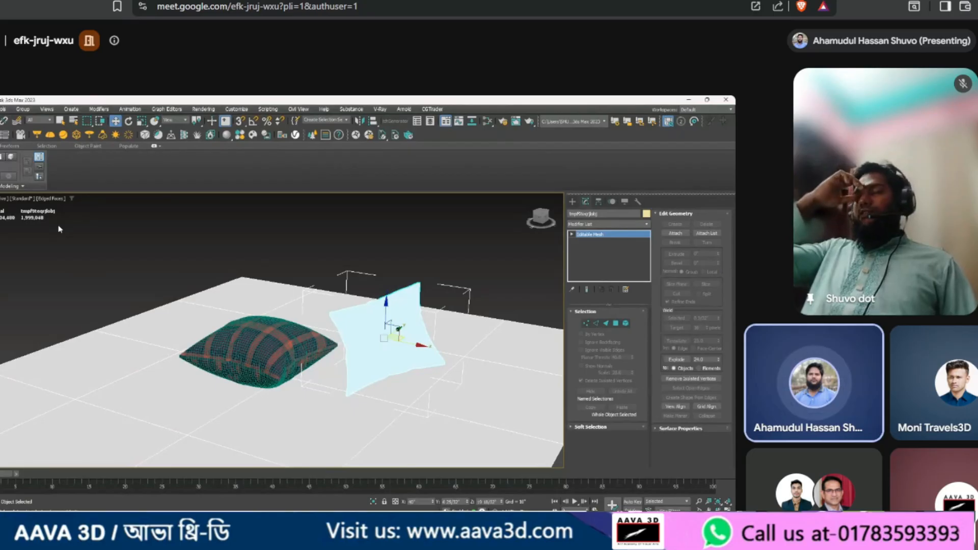
# Step: Reselect the imported pillow and examine its dense mesh from above and the side against the modelled pillow
pyautogui.click(297, 264)
pyautogui.click(362, 345)
pyautogui.scroll(3, 376, 330)
pyautogui.keyDown('alt'); pyautogui.moveTo(381, 327); pyautogui.dragTo(362, 300, button='middle'); pyautogui.keyUp('alt')
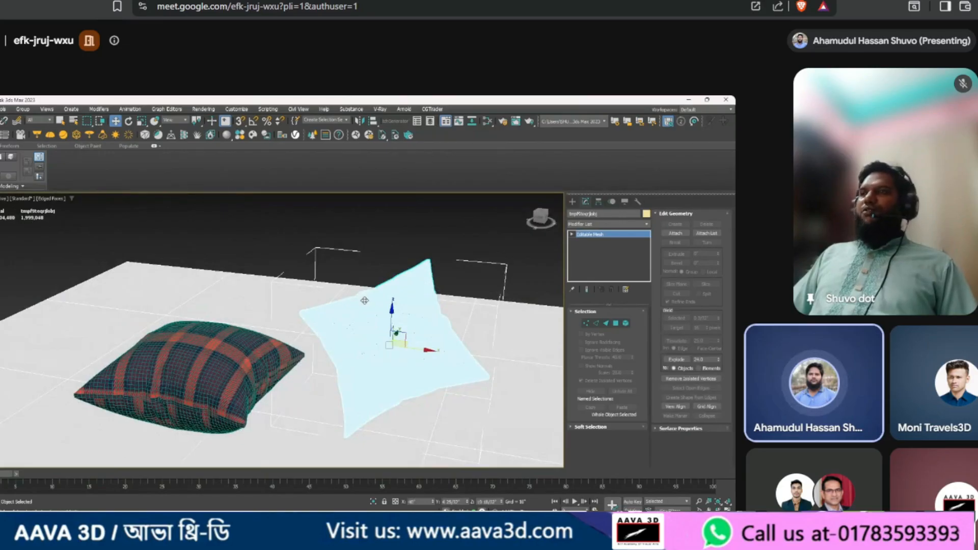
pyautogui.keyDown('alt'); pyautogui.moveTo(382, 330); pyautogui.dragTo(392, 280, button='middle'); pyautogui.keyUp('alt')
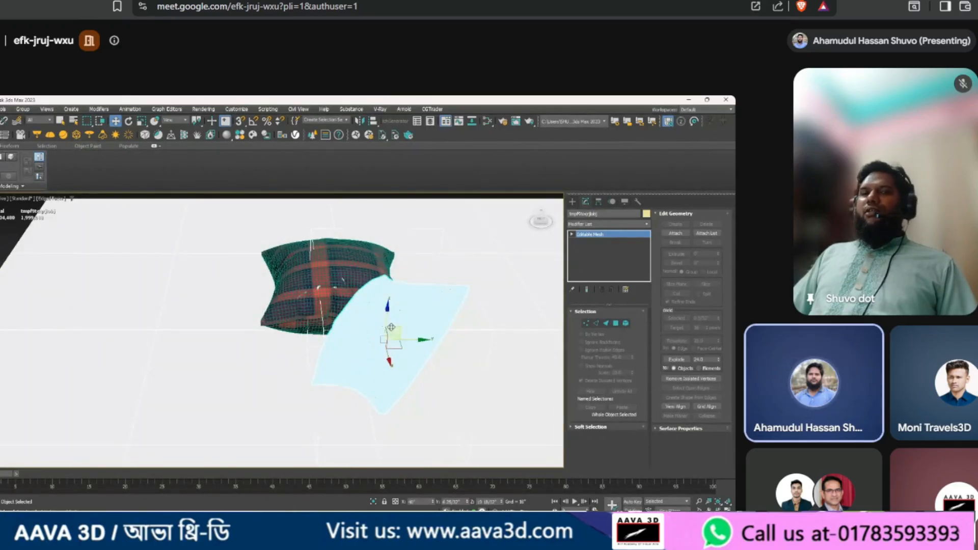
pyautogui.scroll(2, 391, 327)
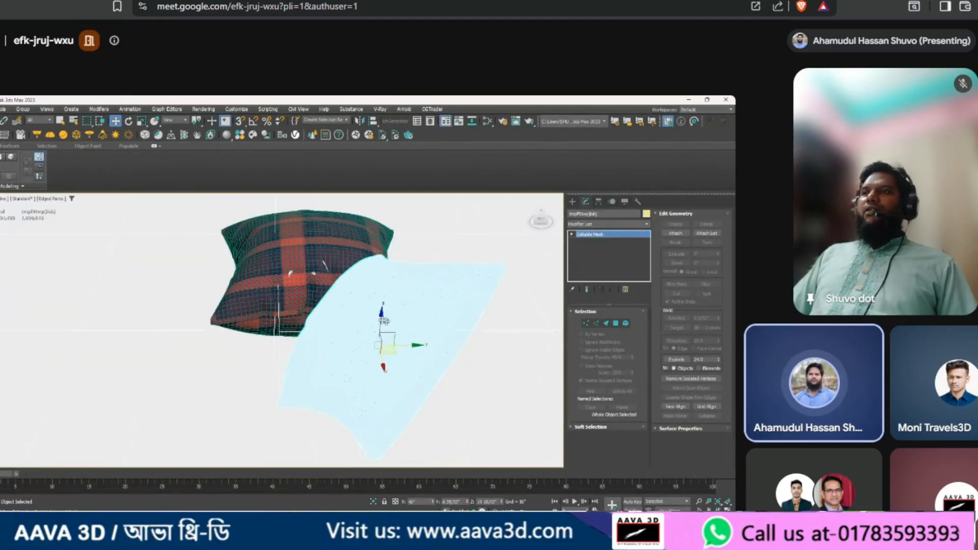
pyautogui.keyDown('alt'); pyautogui.moveTo(354, 328); pyautogui.dragTo(316, 306, button='middle'); pyautogui.keyUp('alt')
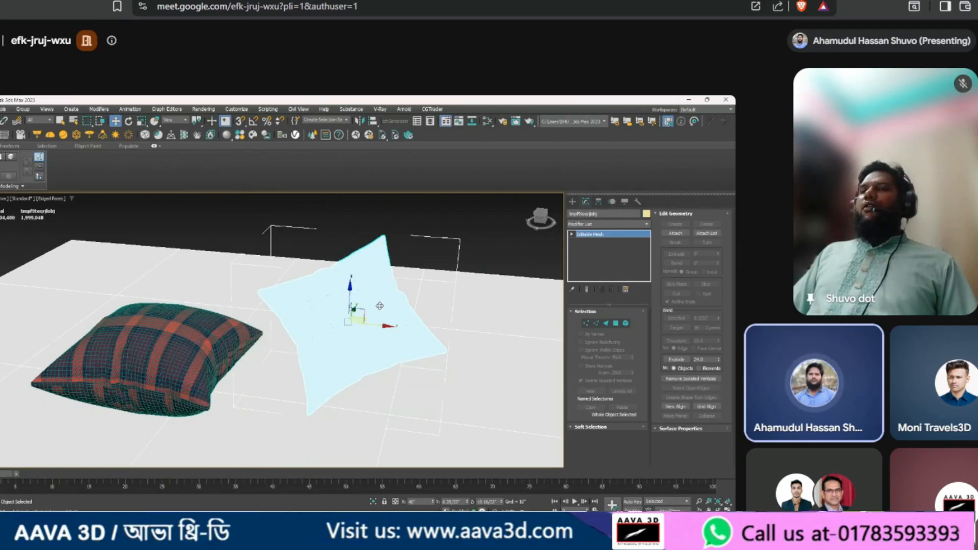
pyautogui.keyDown('alt'); pyautogui.moveTo(378, 303); pyautogui.dragTo(392, 326, button='middle'); pyautogui.keyUp('alt')
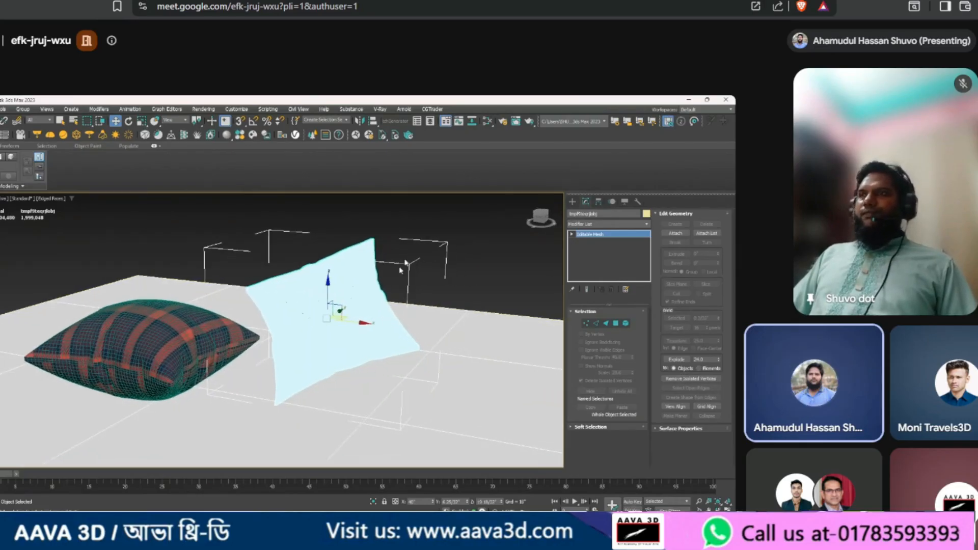